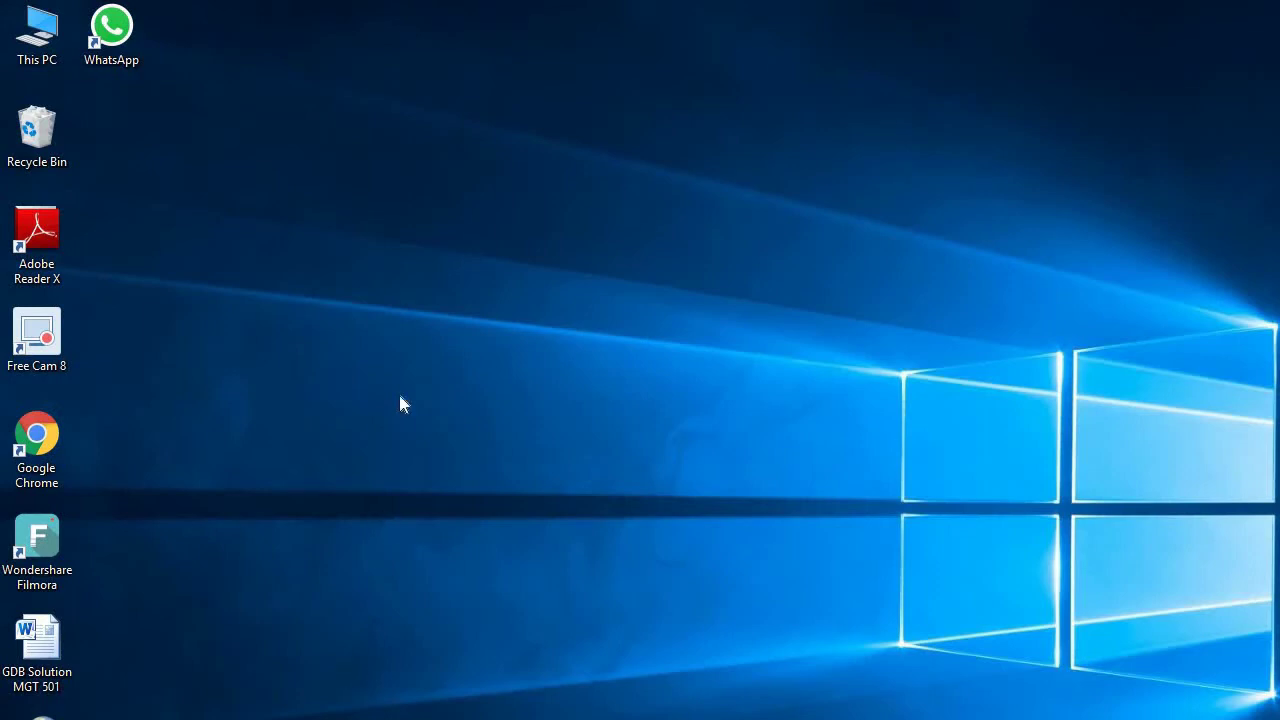
# Refresh the desktop twice.
pyautogui.rightClick(408, 291)
pyautogui.click(445, 350)
pyautogui.rightClick(405, 220)
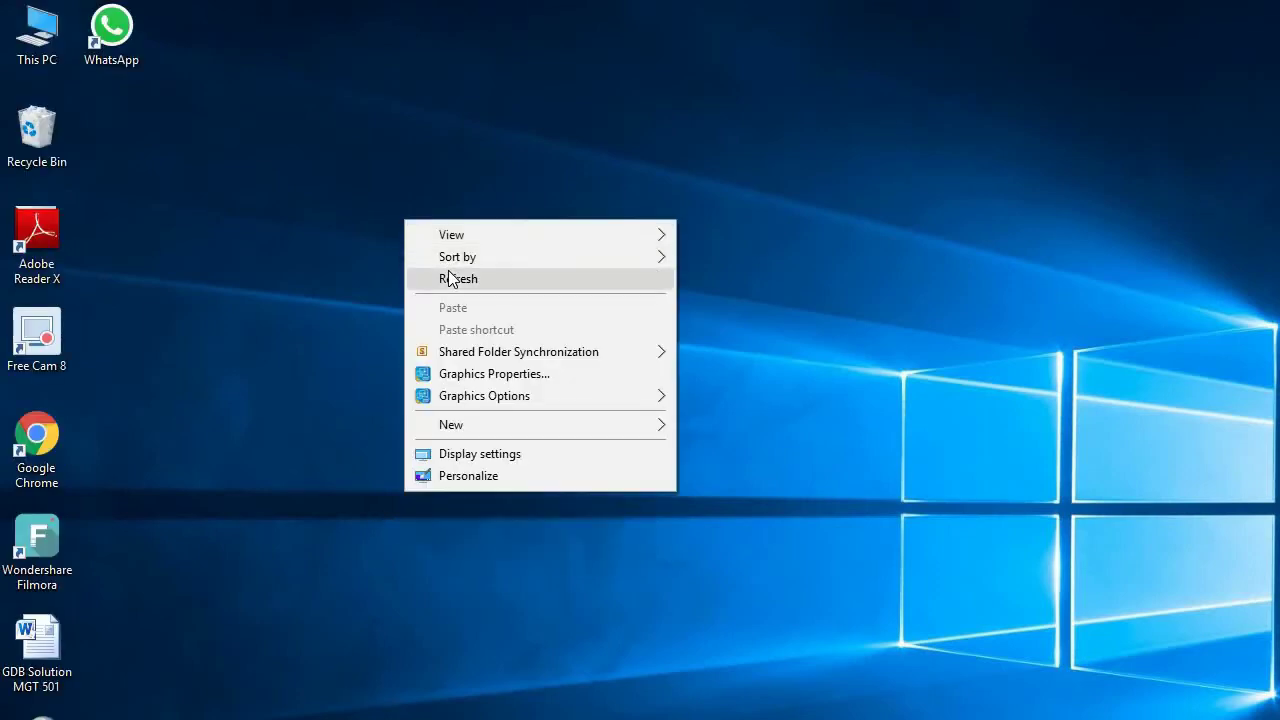
pyautogui.click(449, 279)
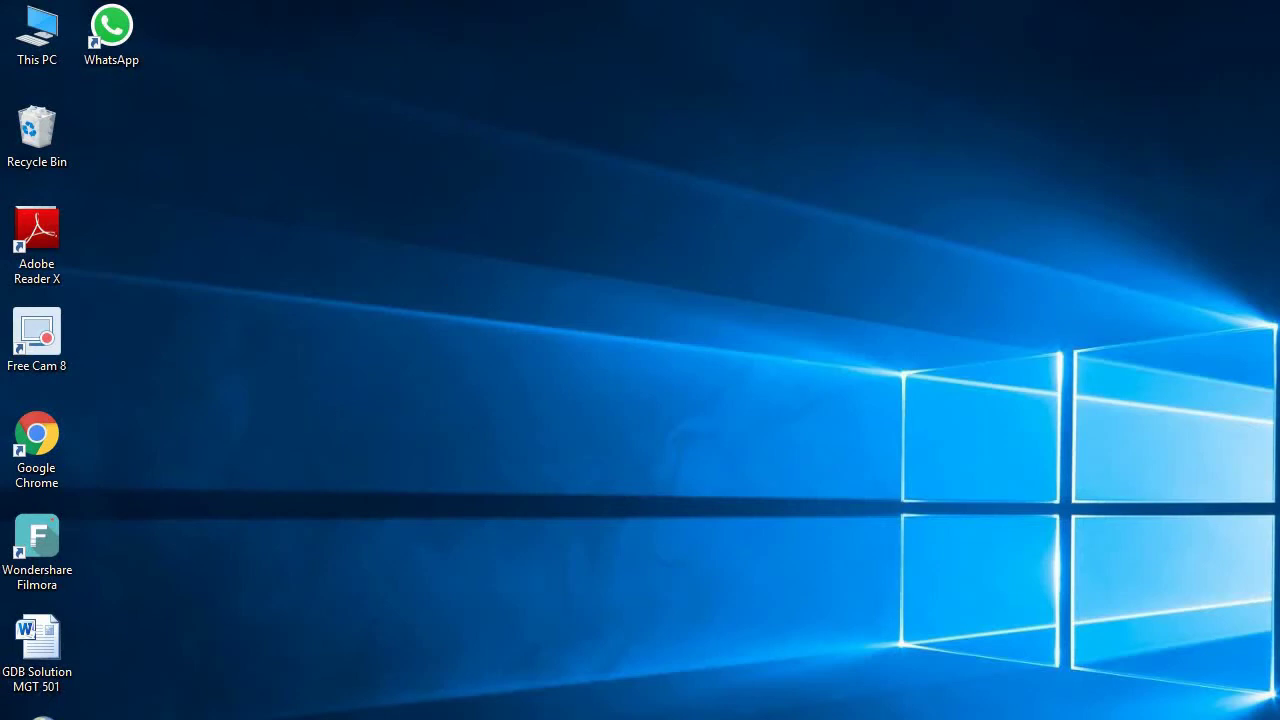
# Search Windows for "disk" and launch the Disk Cleanup desktop app.
pyautogui.press('super+s')
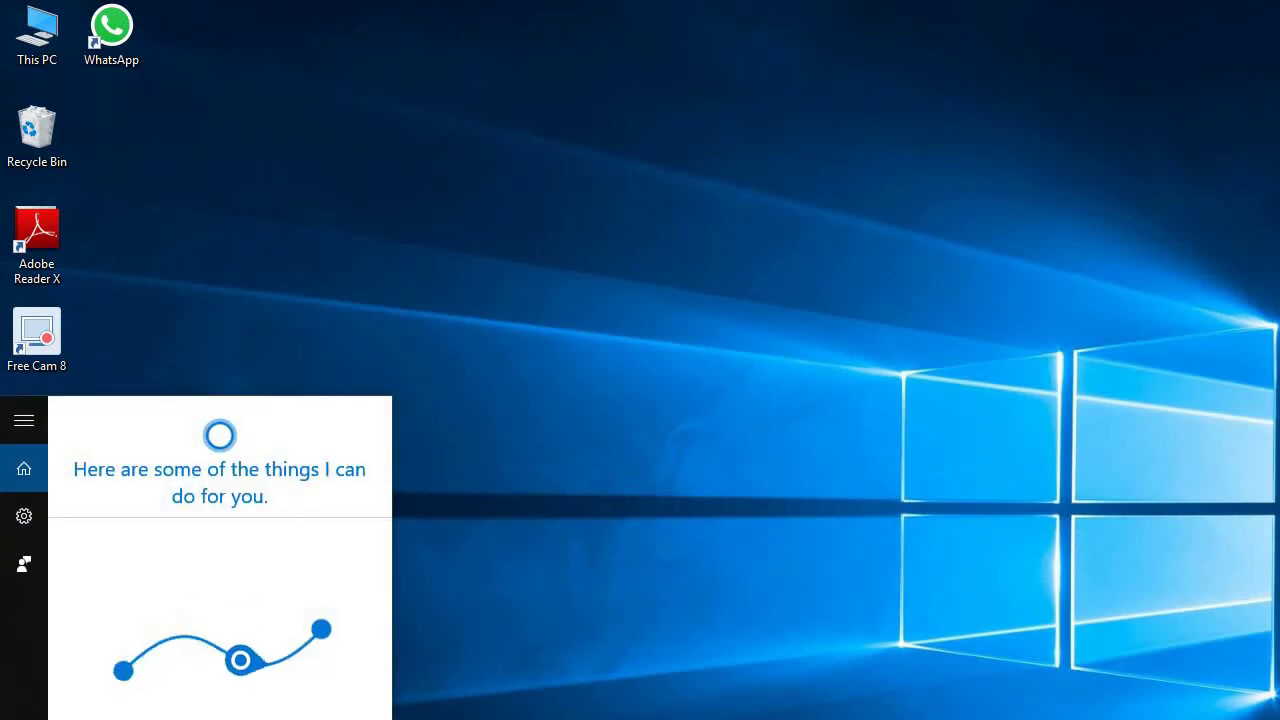
pyautogui.write('de')
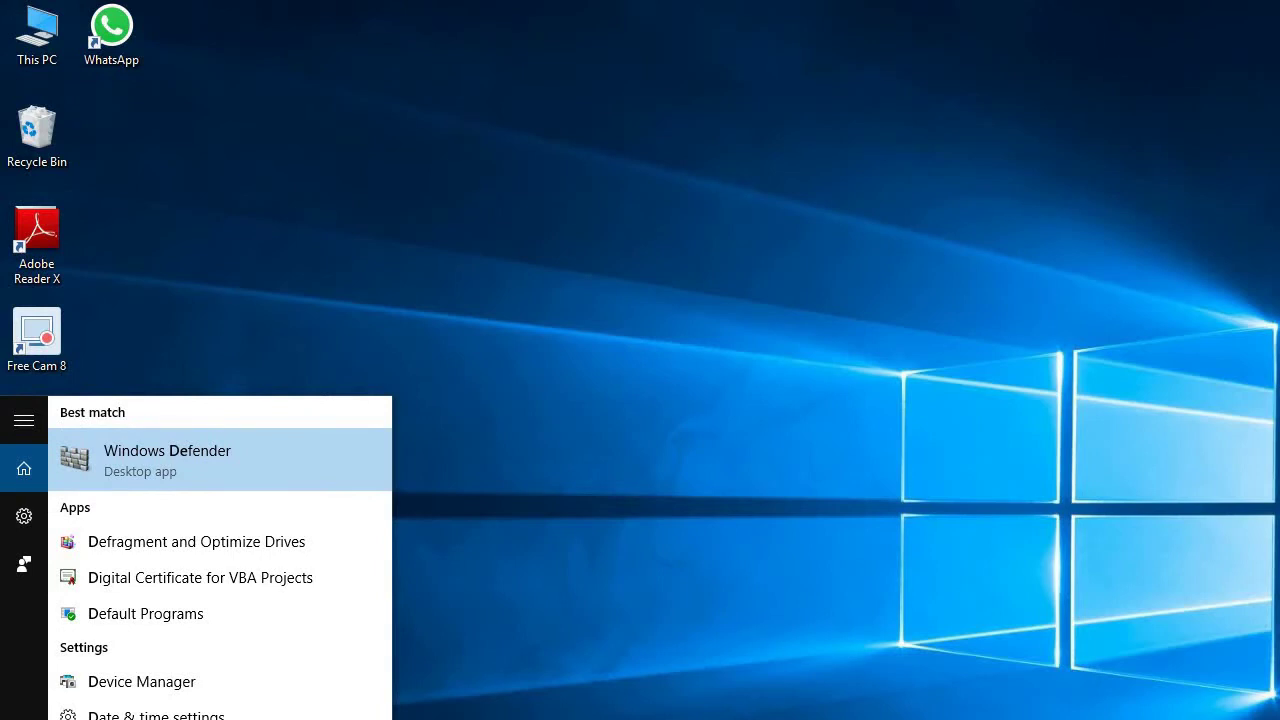
pyautogui.press('BackSpace')
pyautogui.write('is')
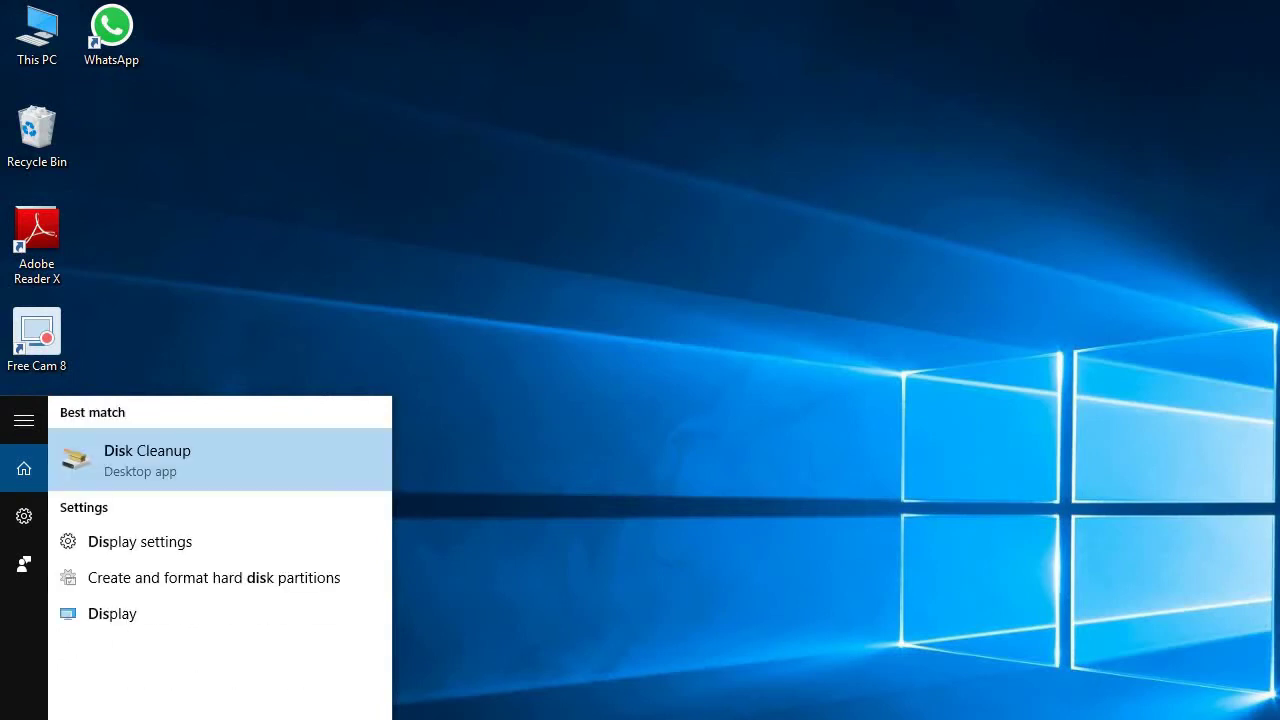
pyautogui.write('k')
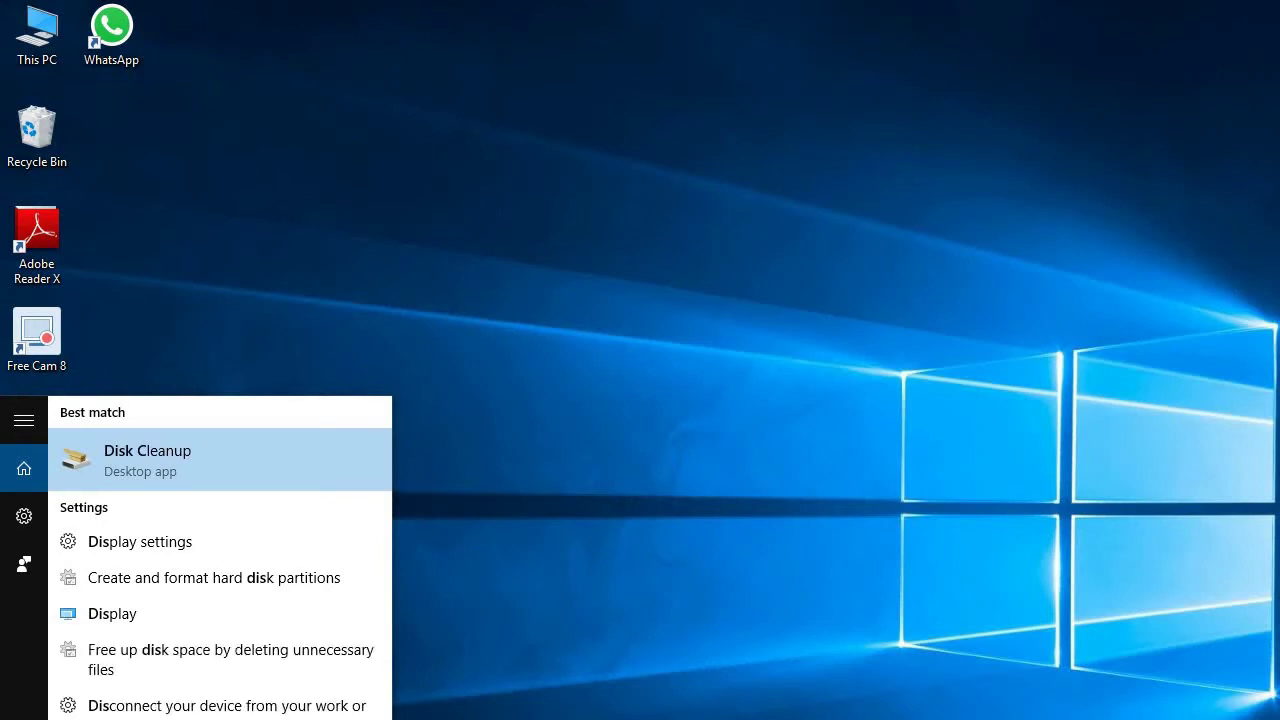
pyautogui.click(348, 452)
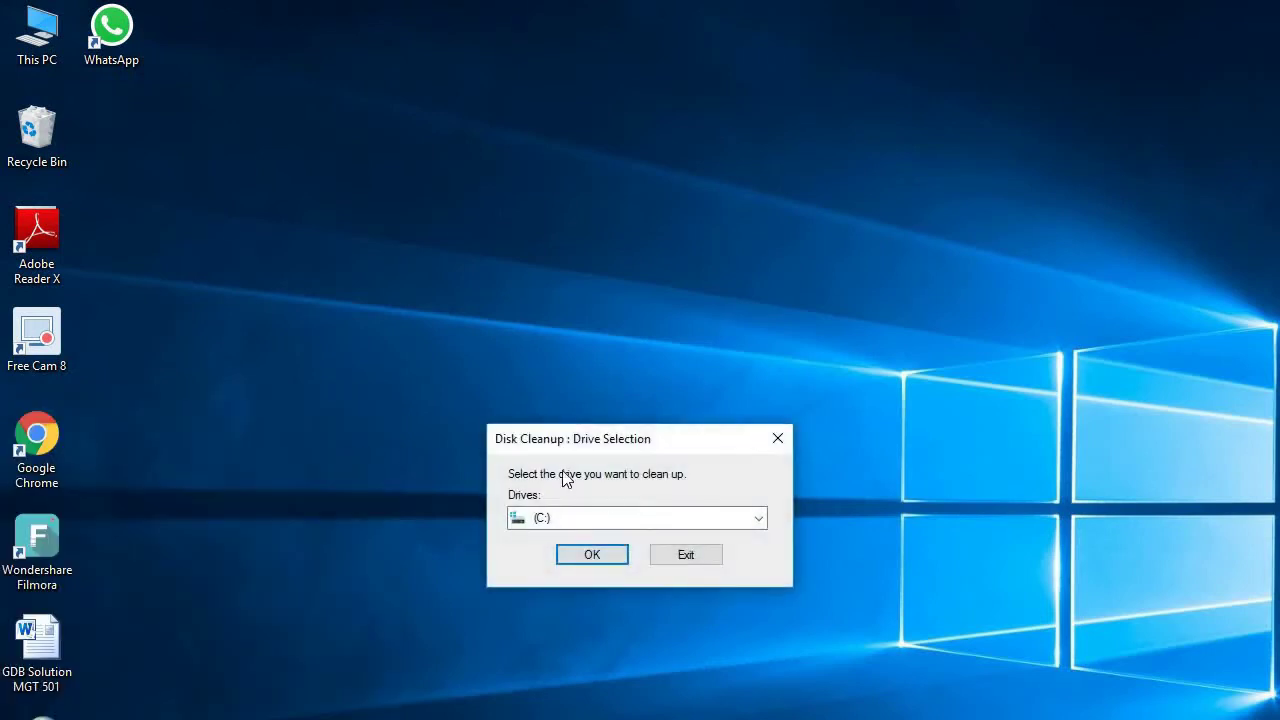
# Choose drive (D:) in the drive selection dialog and scan it for files to clean up.
pyautogui.moveTo(675, 440); pyautogui.dragTo(658, 204)
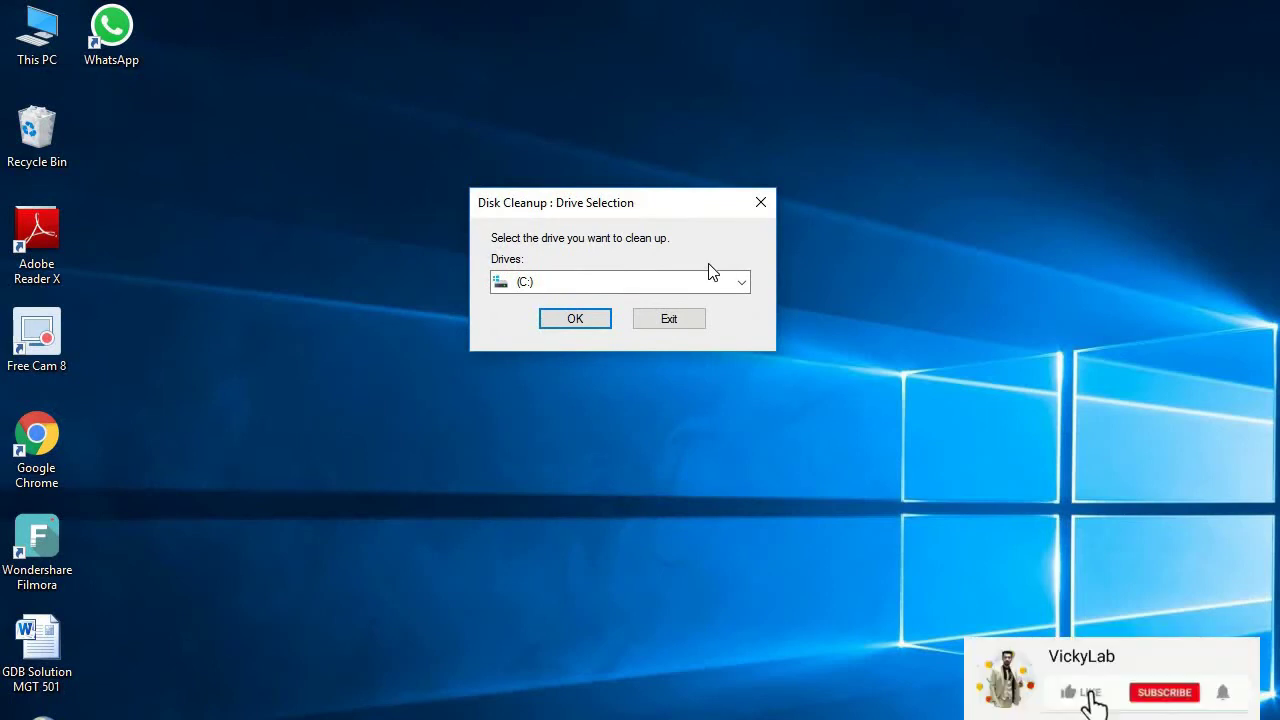
pyautogui.click(742, 286)
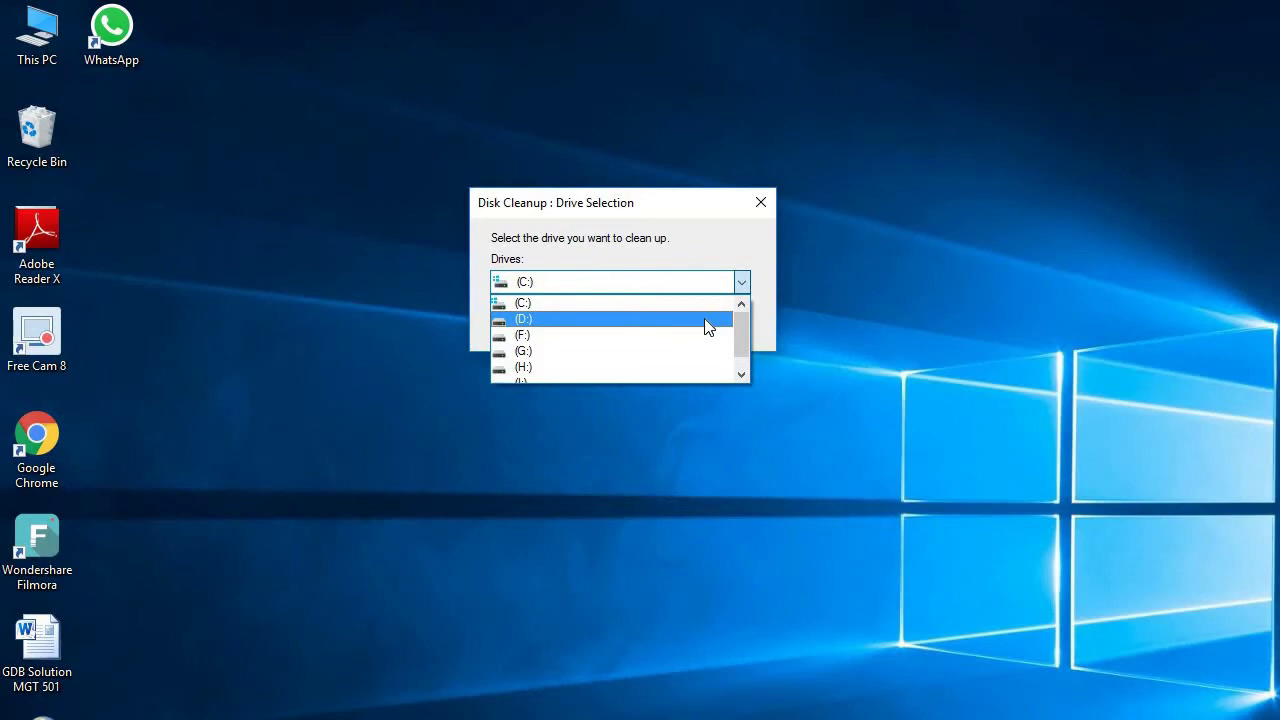
pyautogui.click(706, 319)
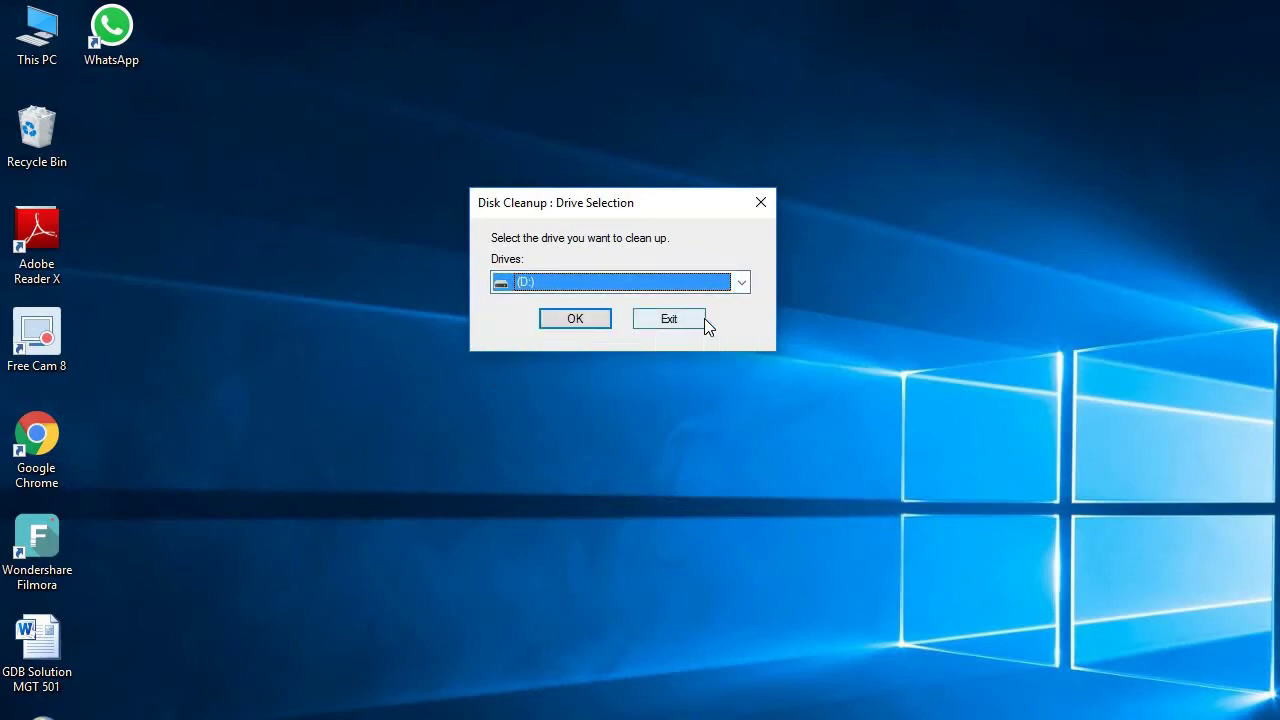
pyautogui.click(577, 318)
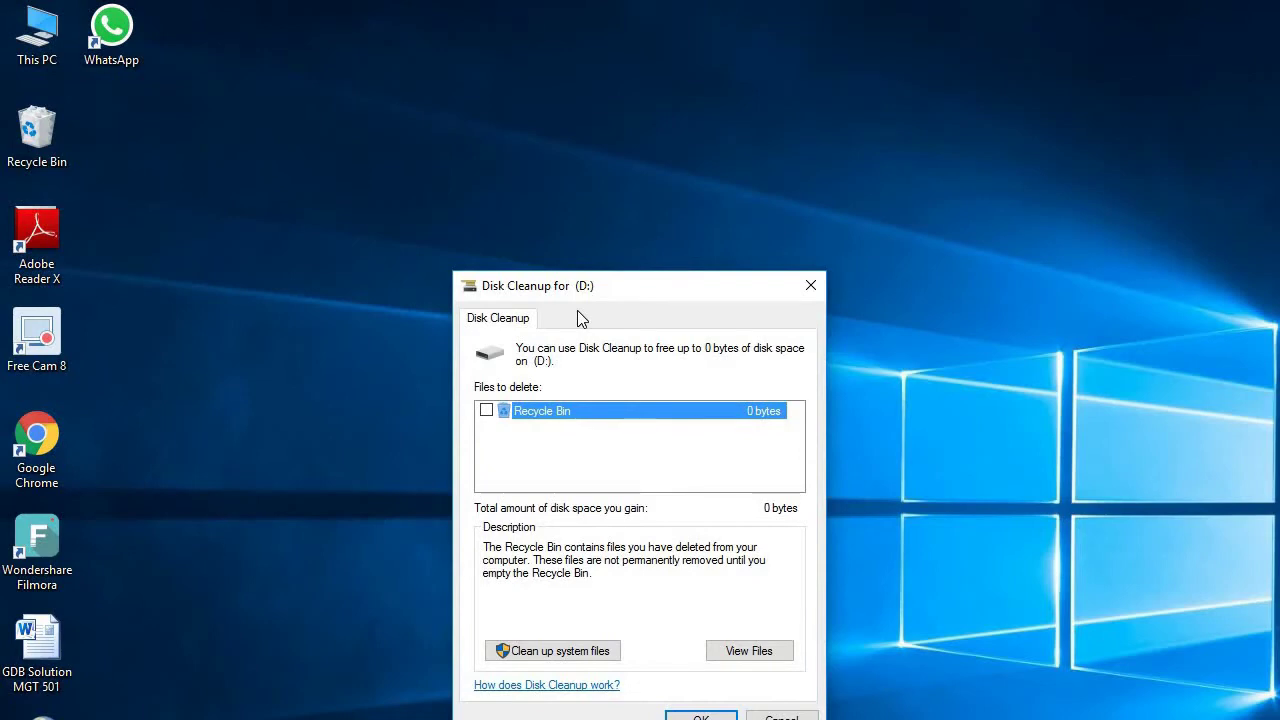
# Switch to cleaning up system files and scan drive (C:) for files that can be freed.
pyautogui.click(590, 651)
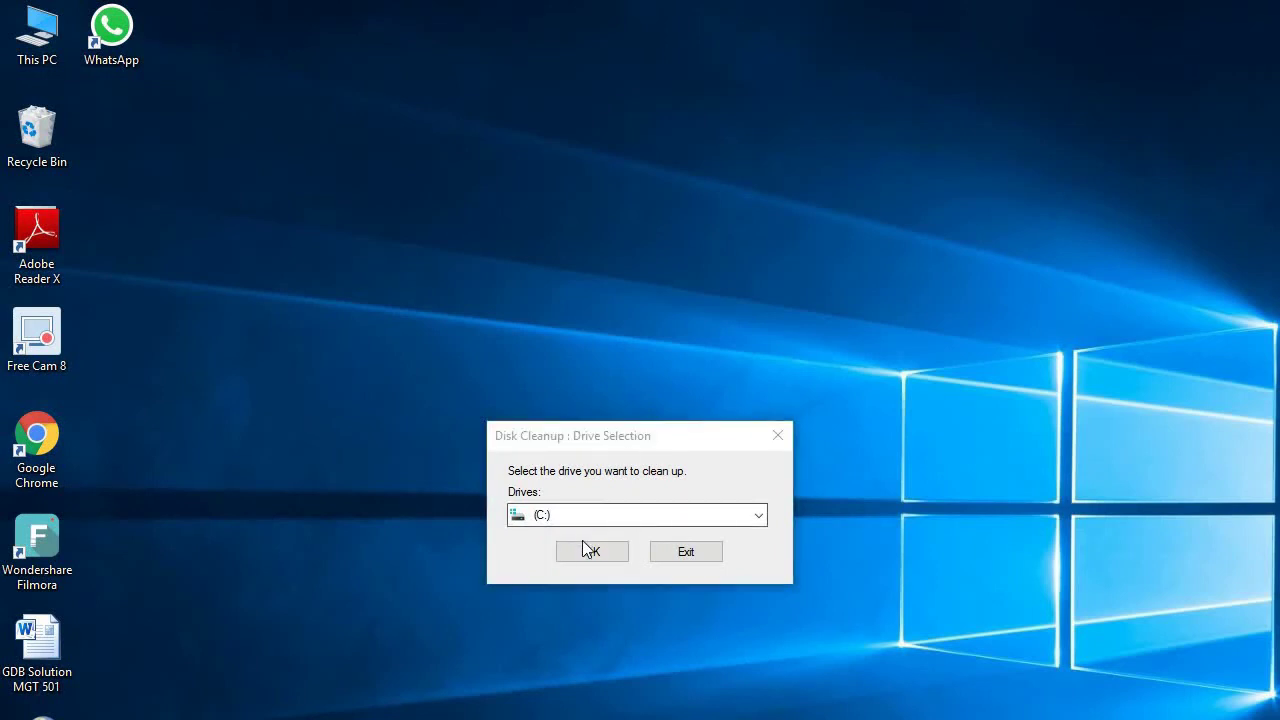
pyautogui.click(590, 545)
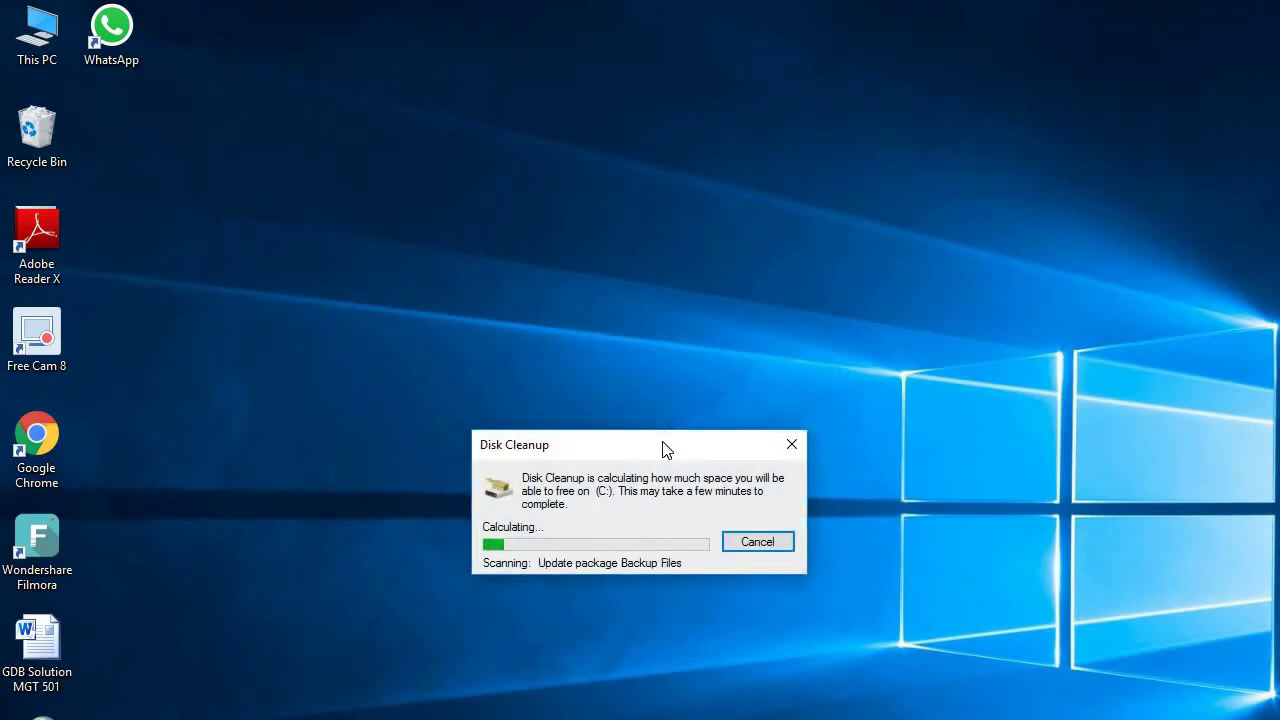
pyautogui.moveTo(663, 447); pyautogui.dragTo(632, 330)
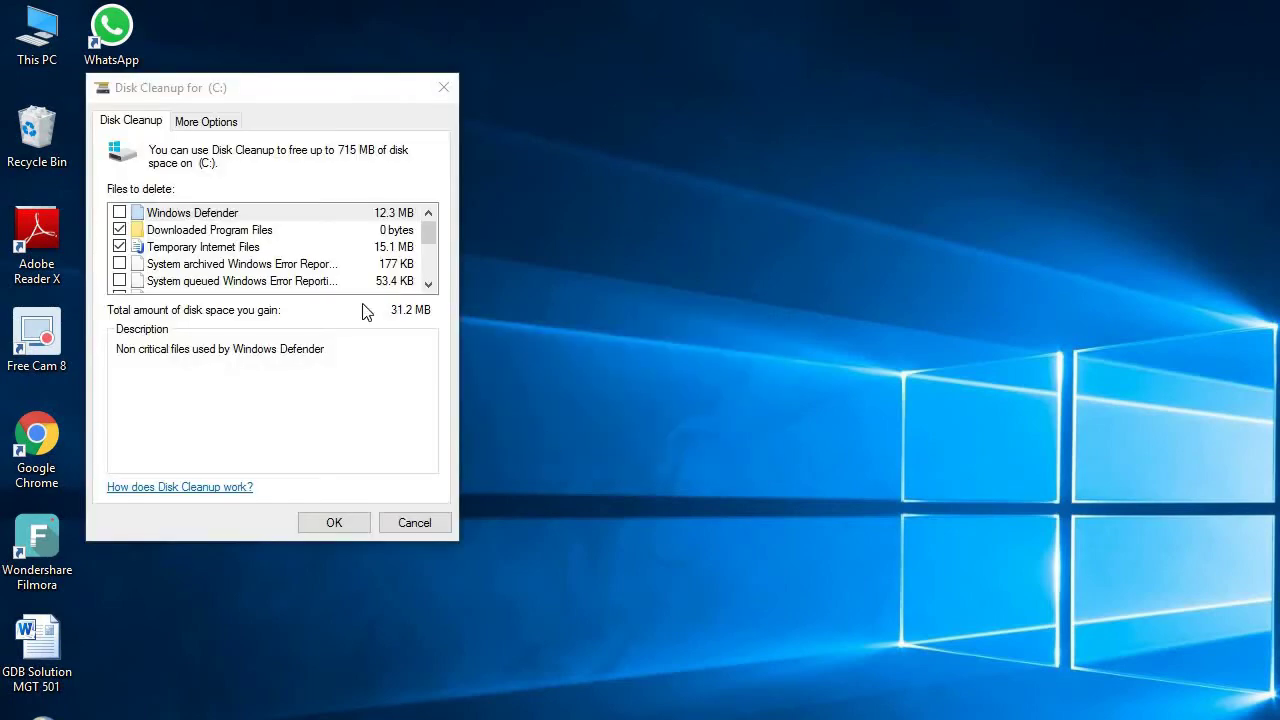
# Permanently delete the preselected files on drive (C:), including Downloaded Program Files and Temporary Internet Files.
pyautogui.moveTo(246, 96); pyautogui.dragTo(548, 115)
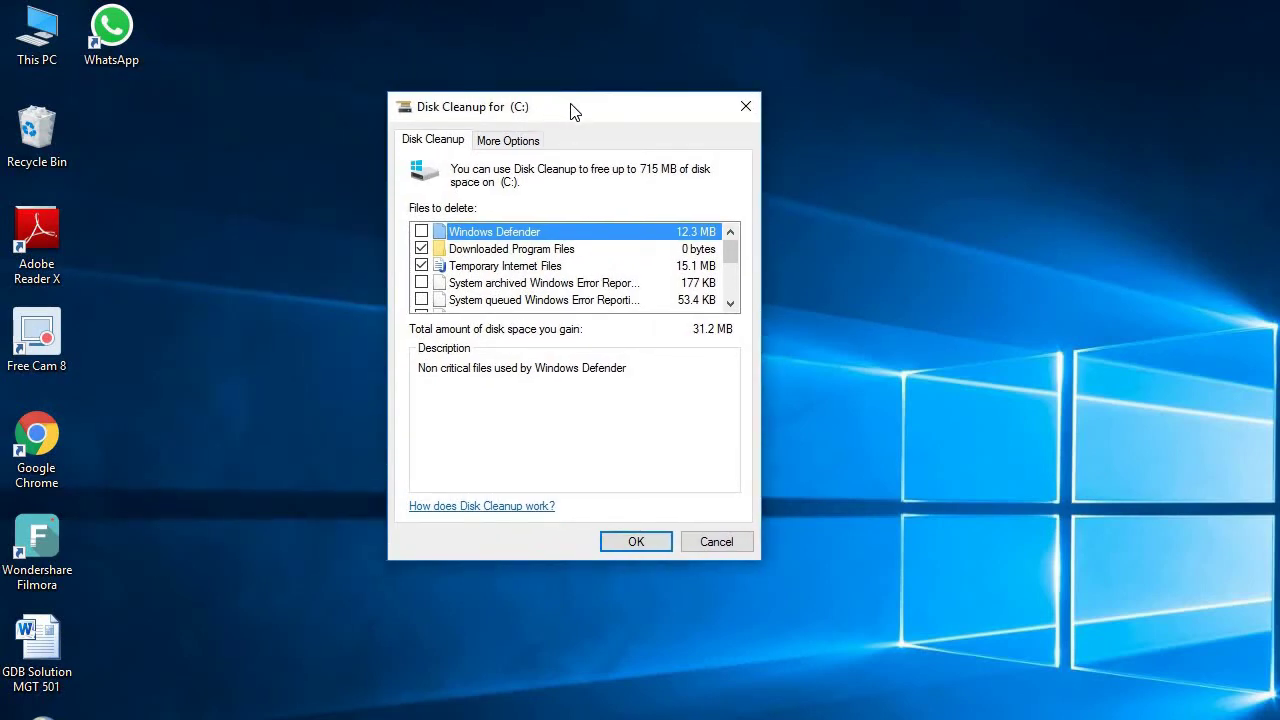
pyautogui.click(641, 545)
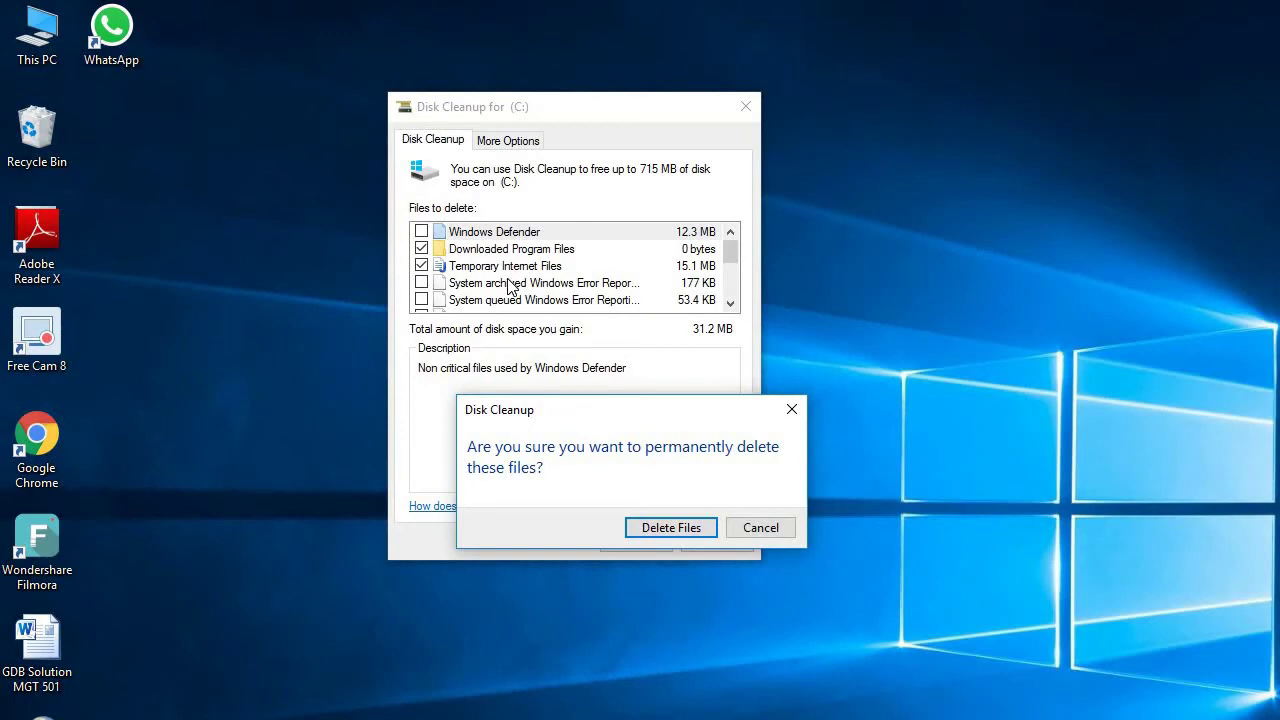
pyautogui.click(659, 530)
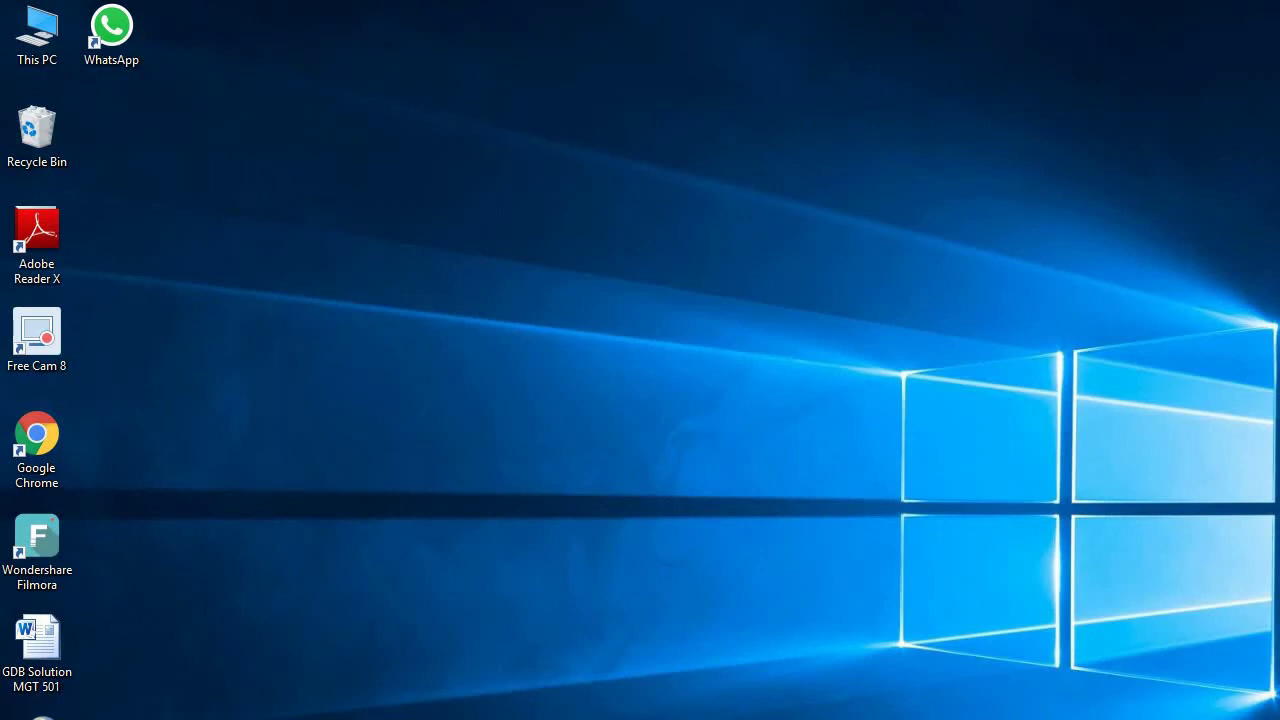
# Open the Windows Settings app and show the Storage page of the System category.
pyautogui.press('super')
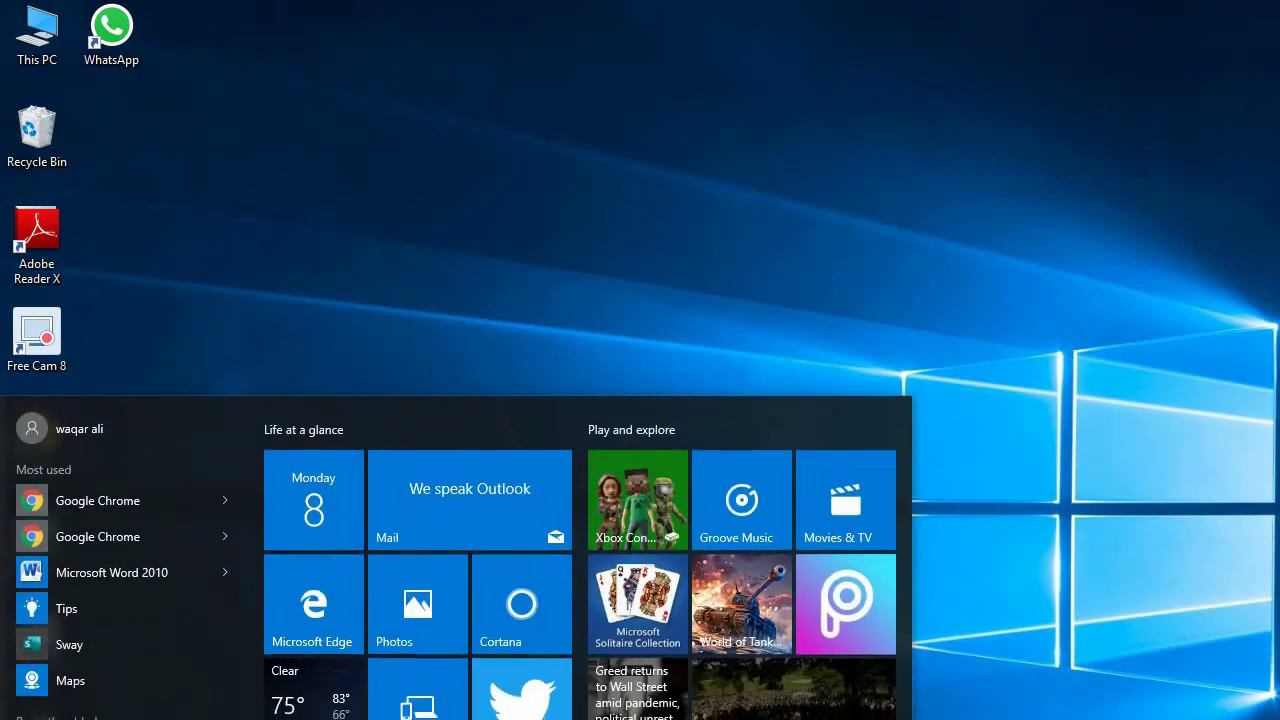
pyautogui.click(40, 715)
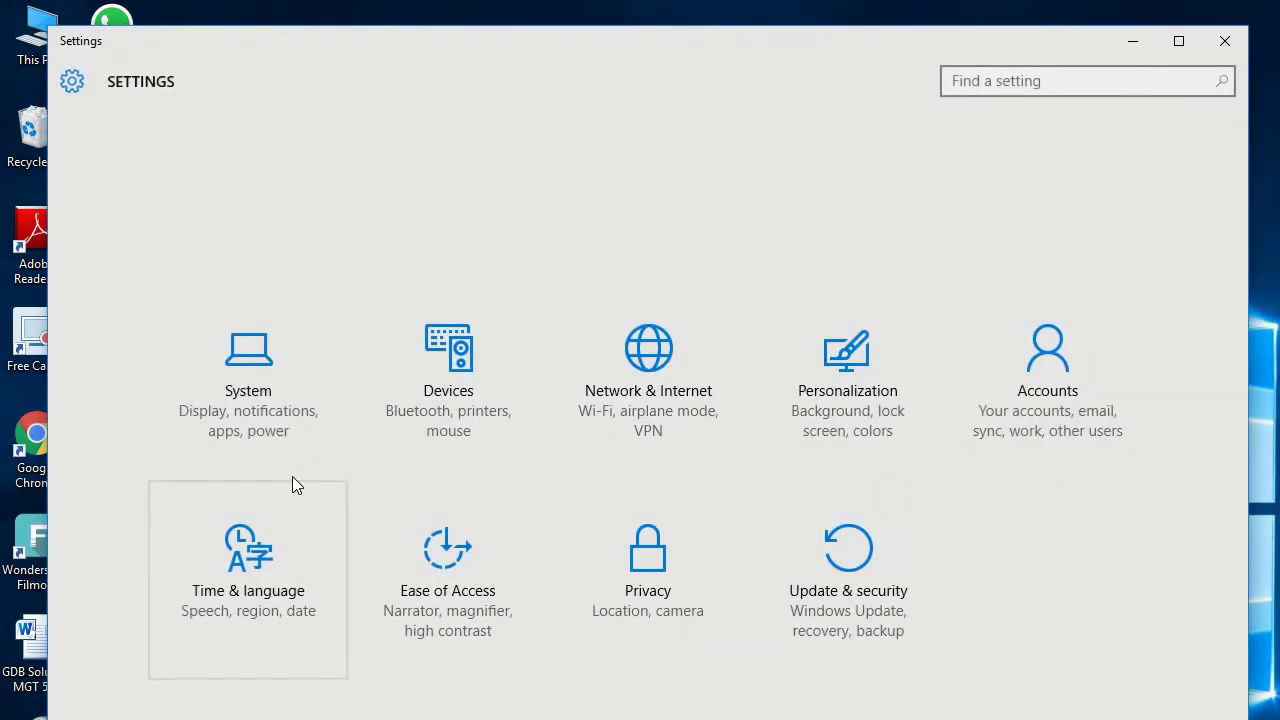
pyautogui.click(268, 416)
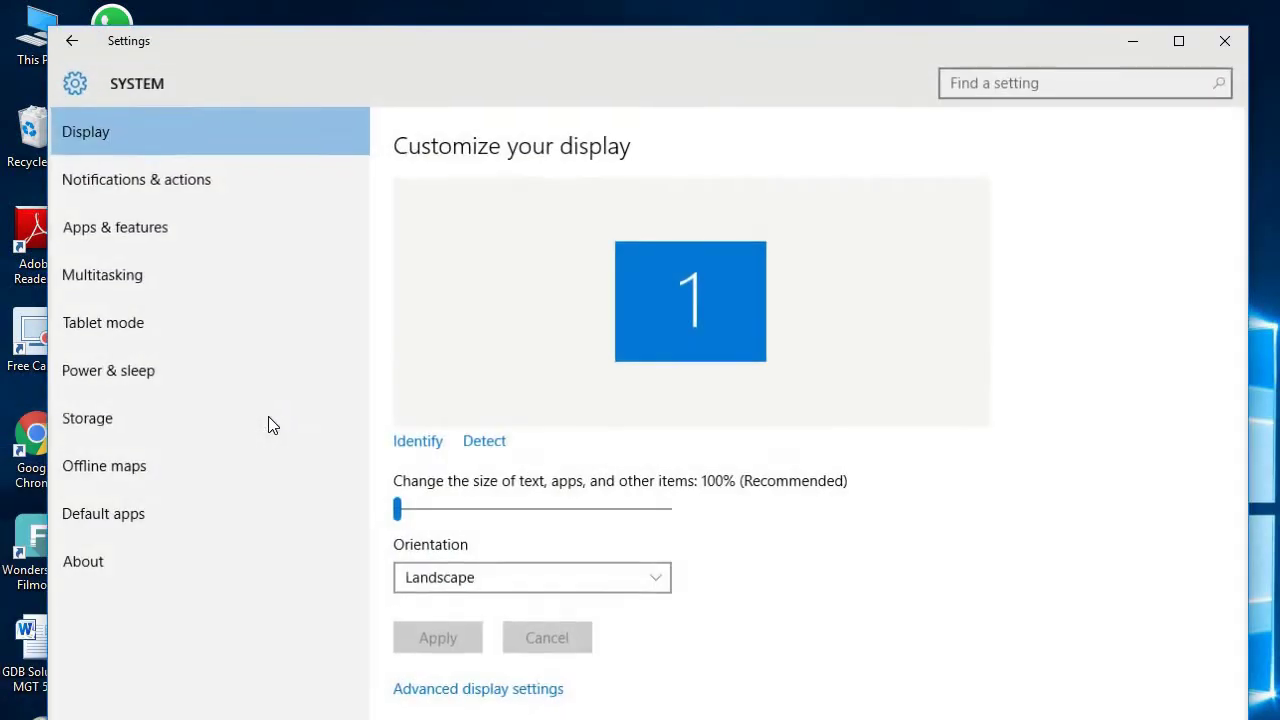
pyautogui.click(155, 419)
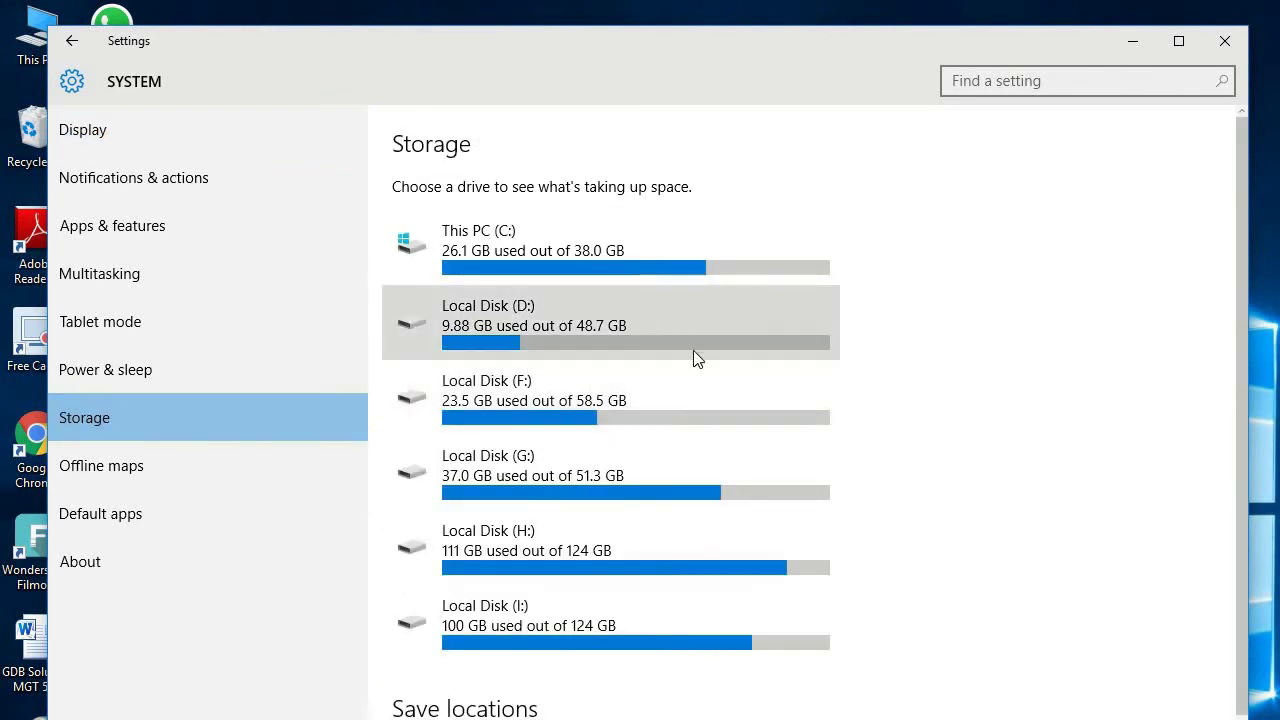
# Examine the storage usage of Local Disk (D:), refreshing its figures, and that of Local Disk (F:).
pyautogui.click(589, 338)
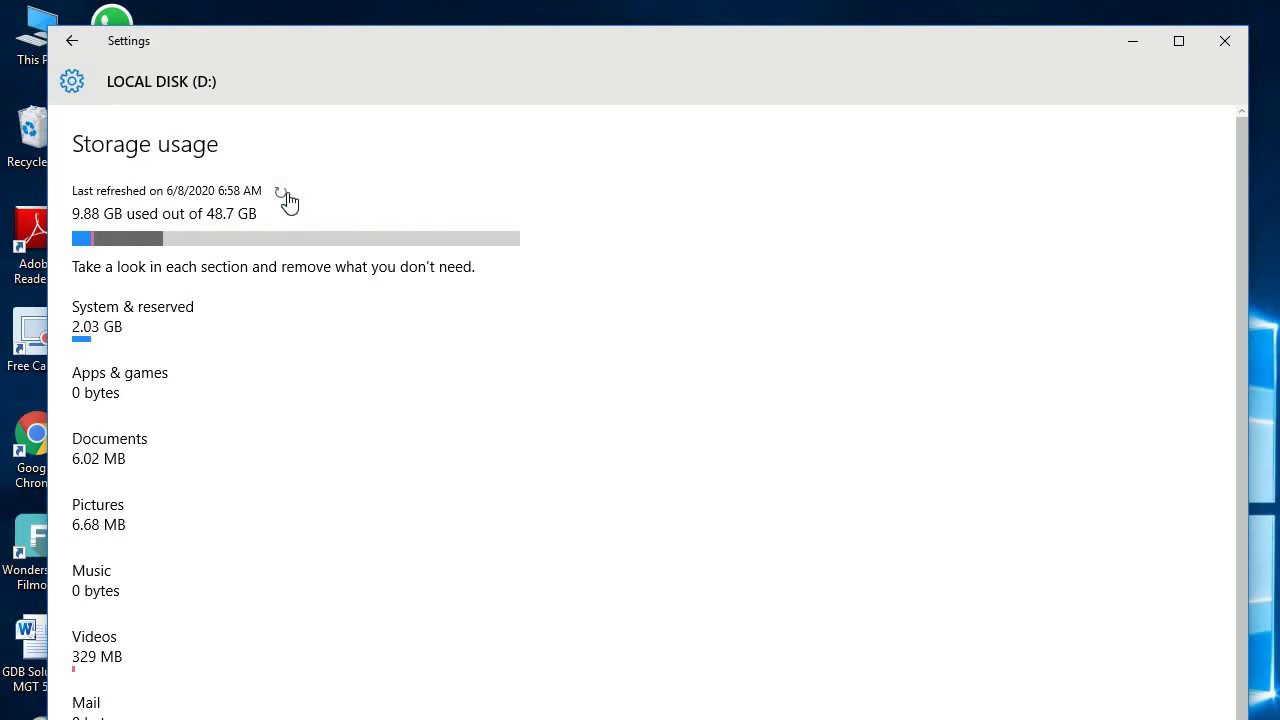
pyautogui.click(284, 193)
pyautogui.click(284, 193)
pyautogui.click(71, 42)
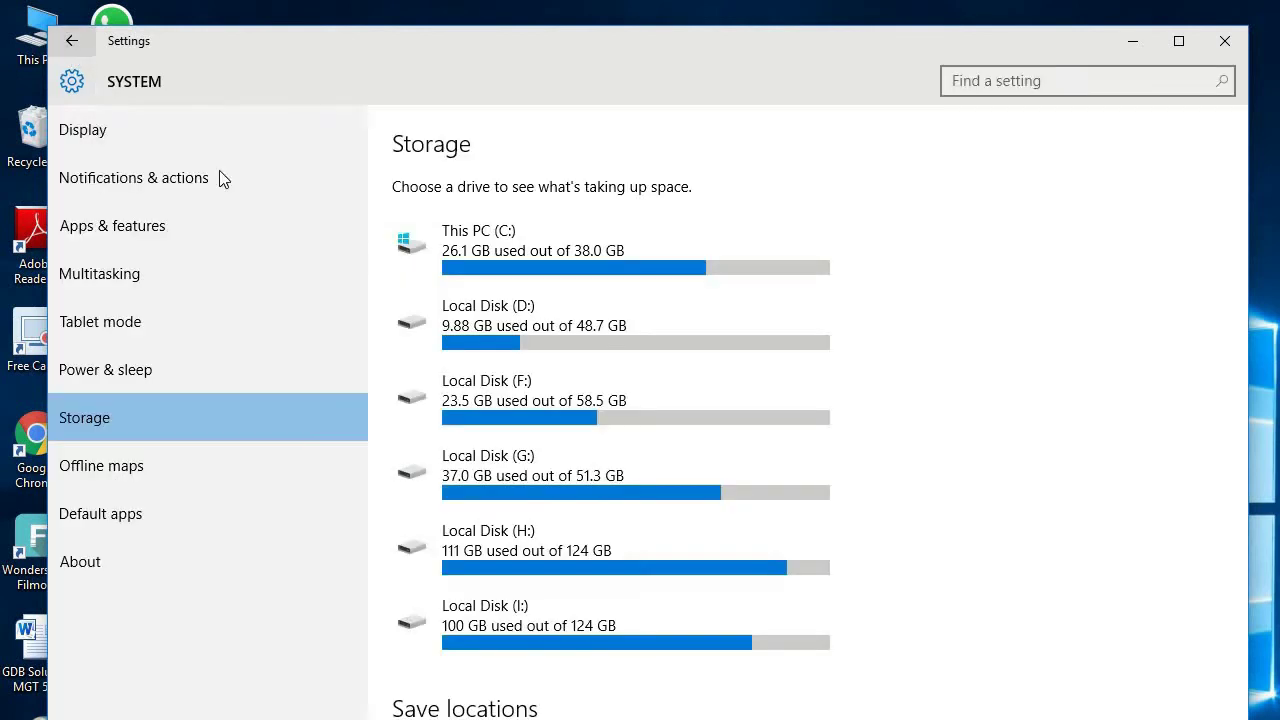
pyautogui.click(520, 382)
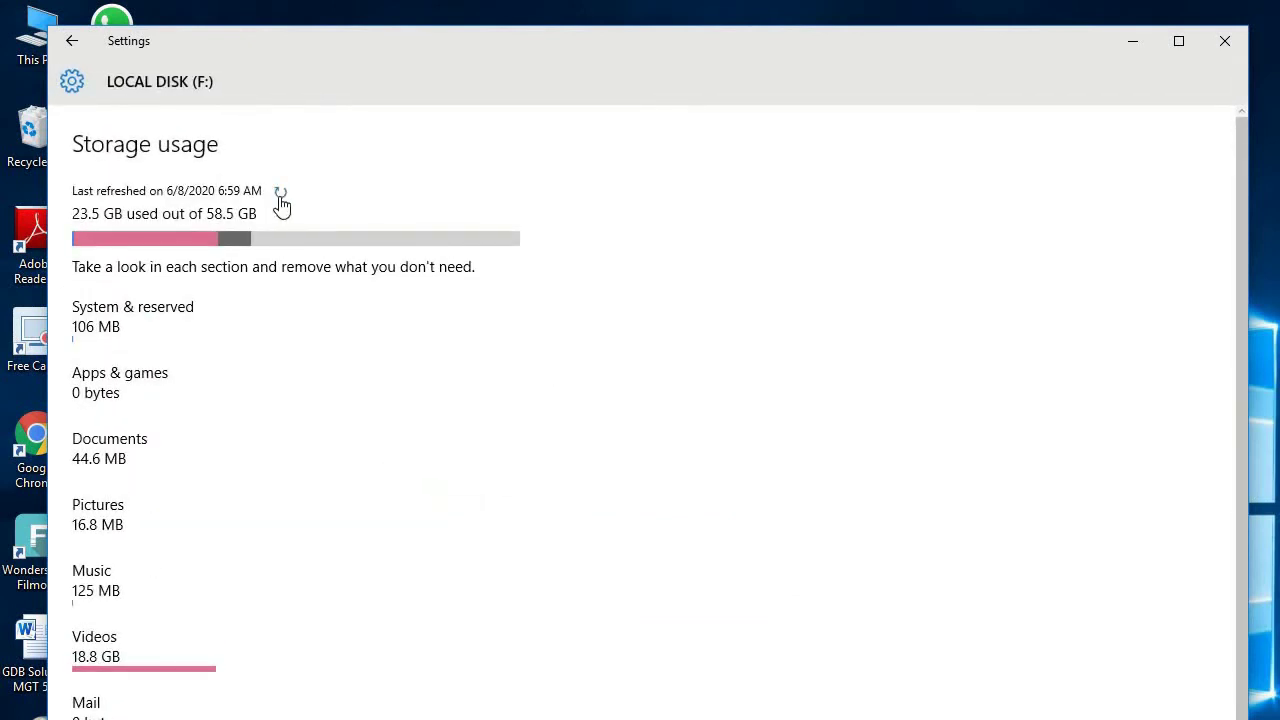
pyautogui.click(71, 42)
pyautogui.click(560, 285)
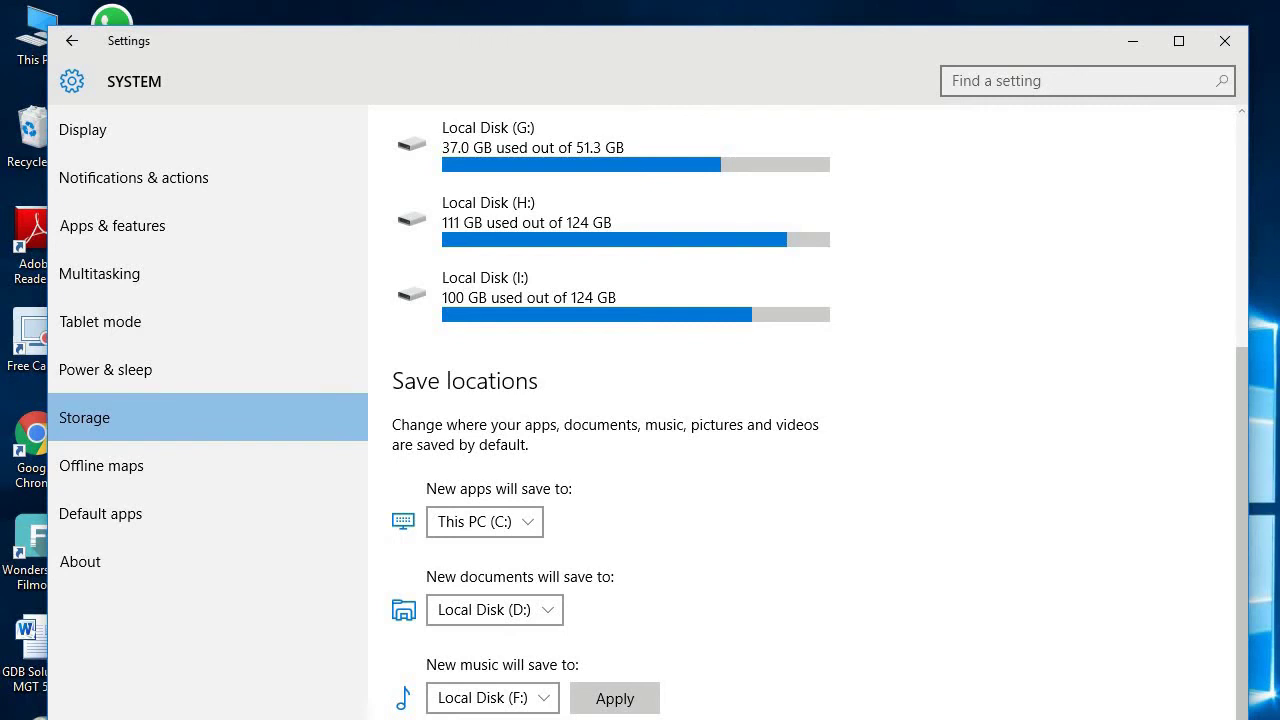
# Set the default save locations to Local Disk (I:) for new documents and Local Disk (F:) for new music, and apply both.
pyautogui.click(550, 610)
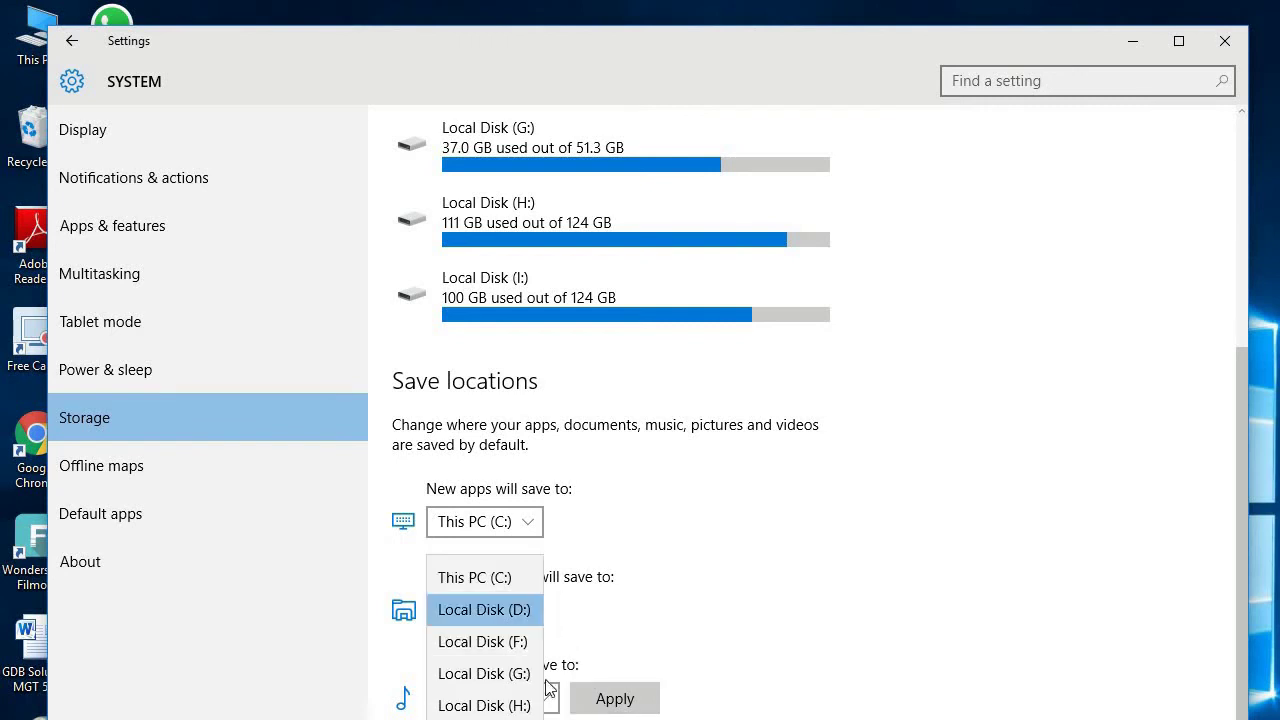
pyautogui.click(484, 716)
pyautogui.click(610, 610)
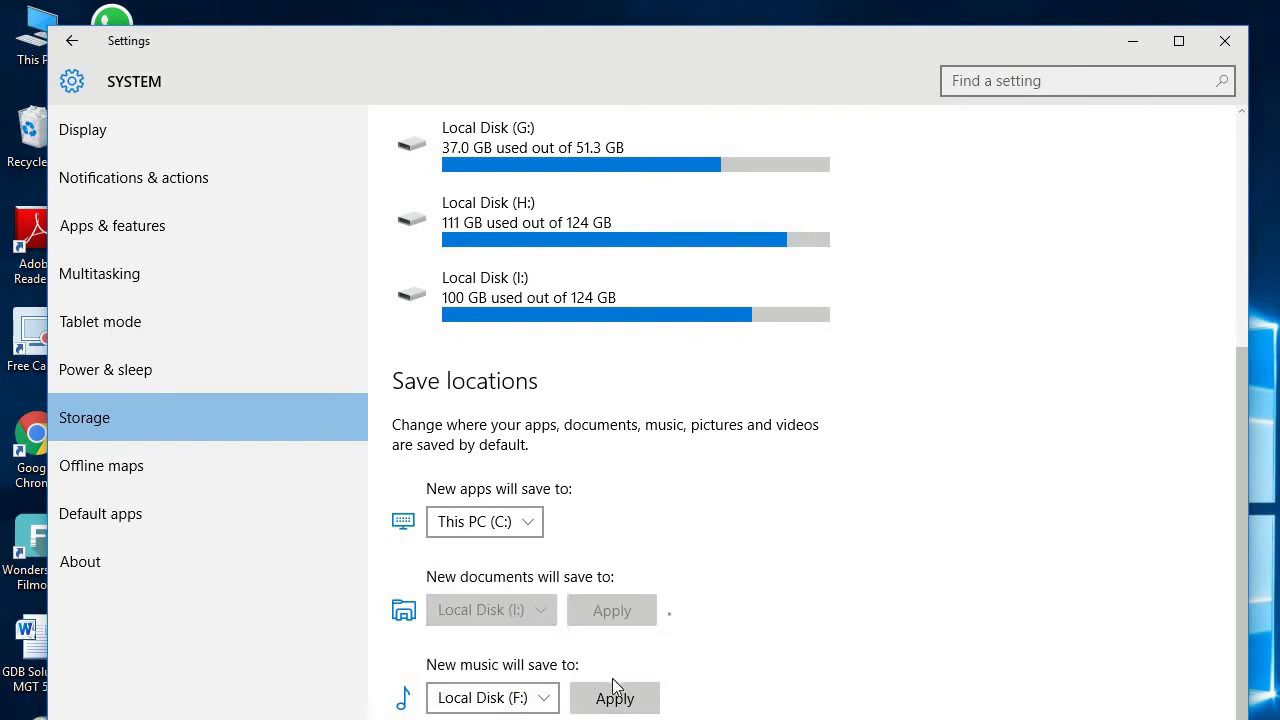
pyautogui.click(615, 698)
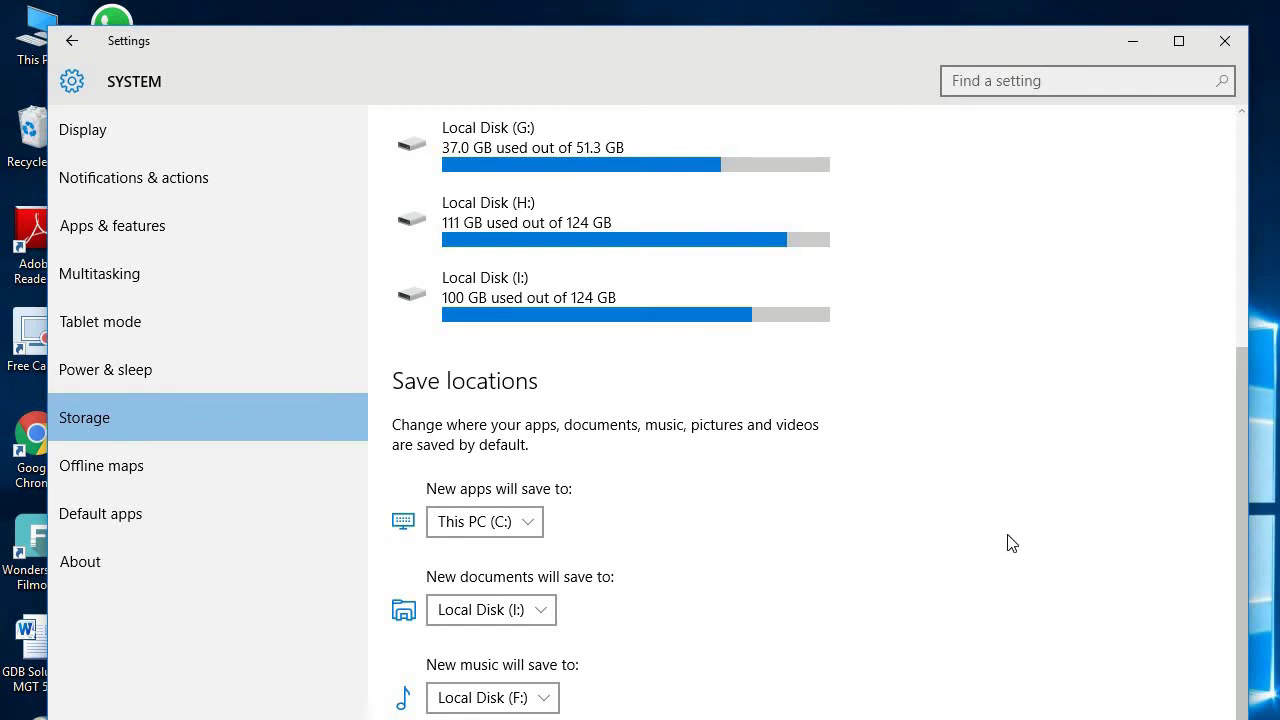
# Return to the drive overview and close the Settings window.
pyautogui.scroll(5, 1049, 340)
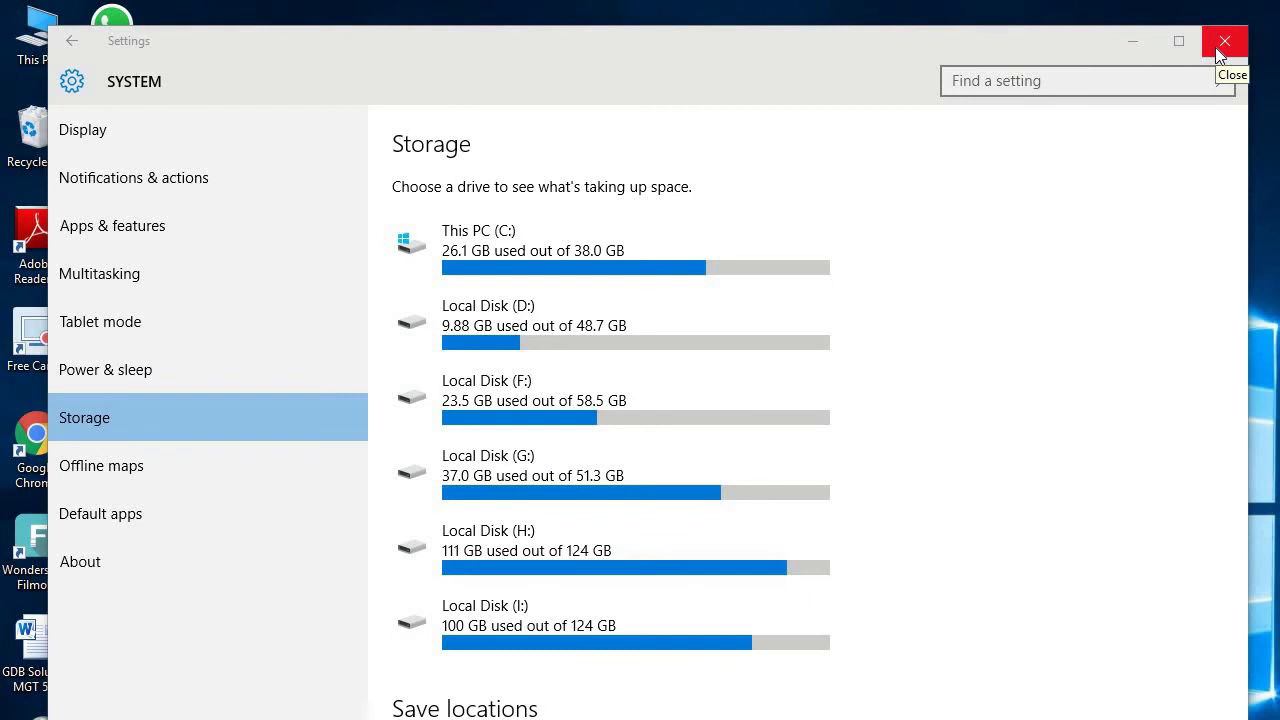
pyautogui.moveTo(823, 48); pyautogui.dragTo(836, 104)
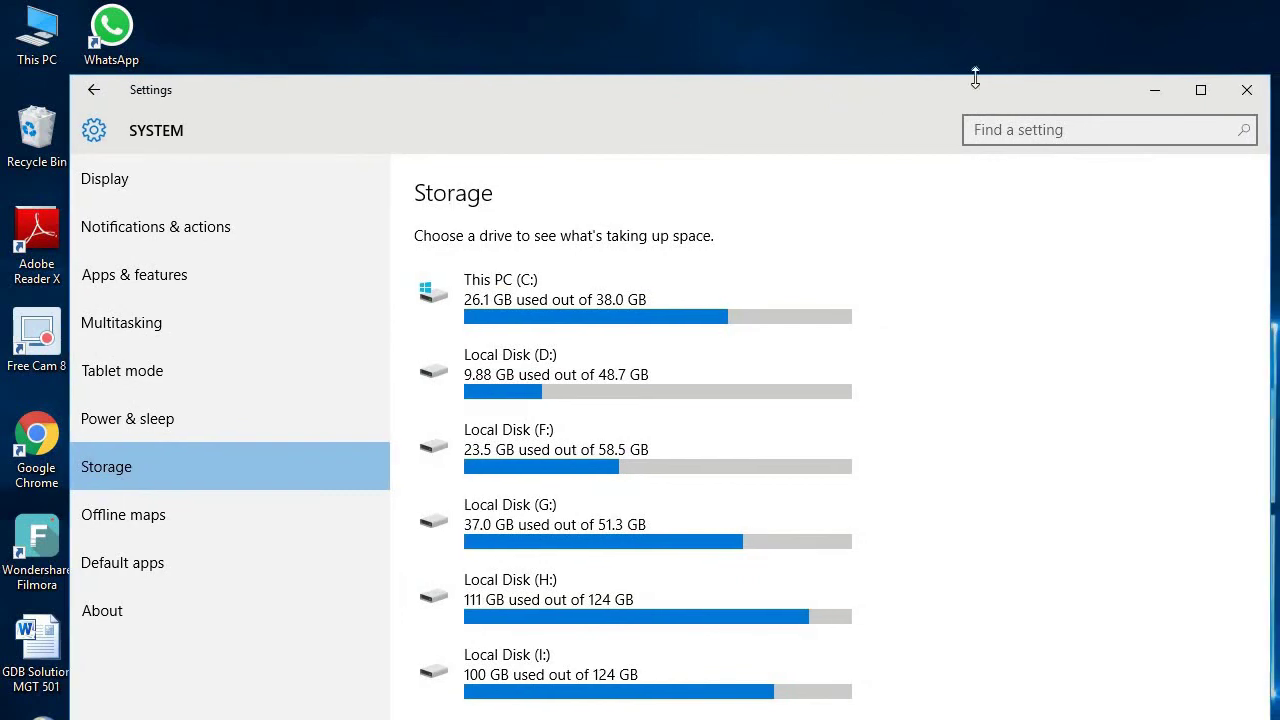
pyautogui.click(1245, 91)
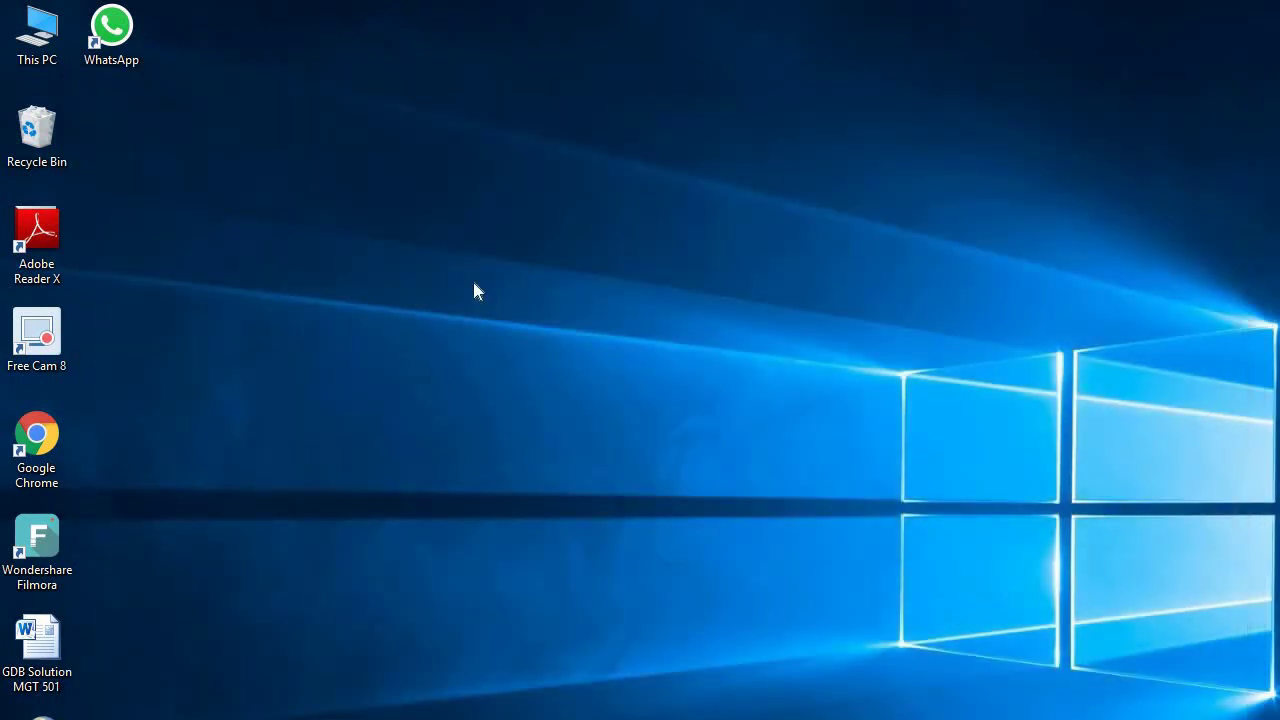
# Reopen Windows Settings and go back to the Storage page of the System category.
pyautogui.press('super+s')
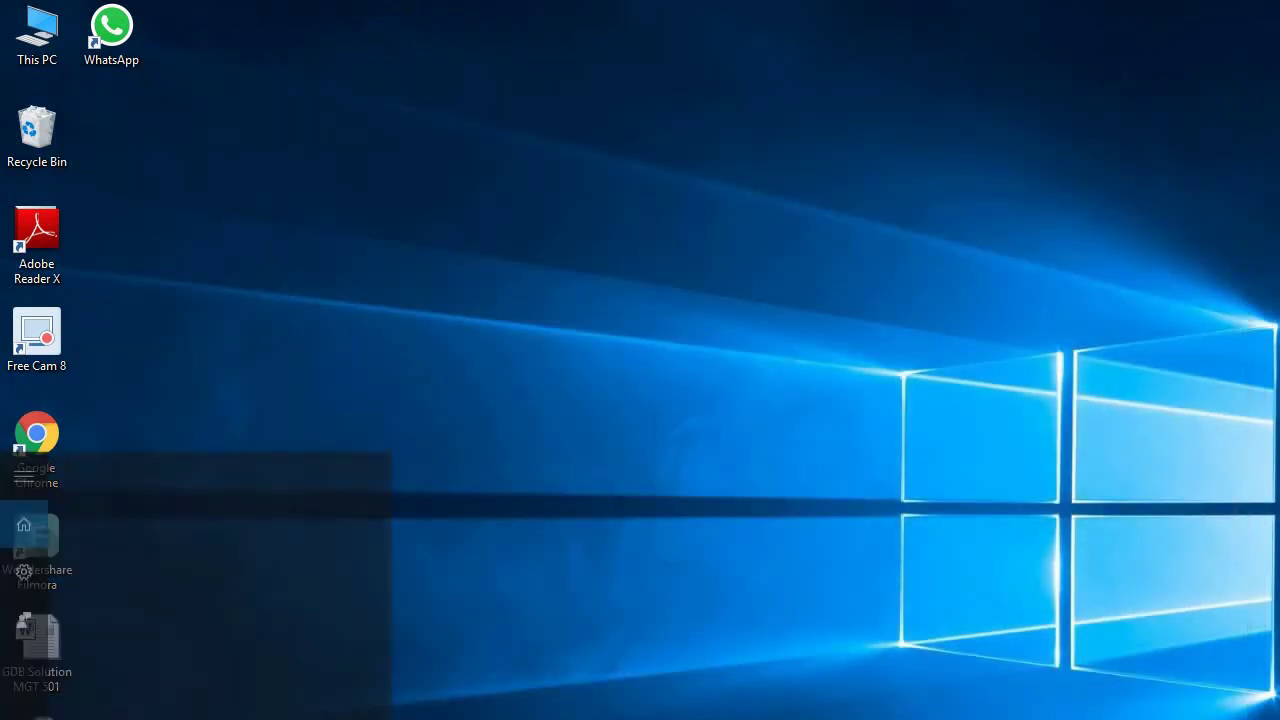
pyautogui.click(680, 627)
pyautogui.press('super')
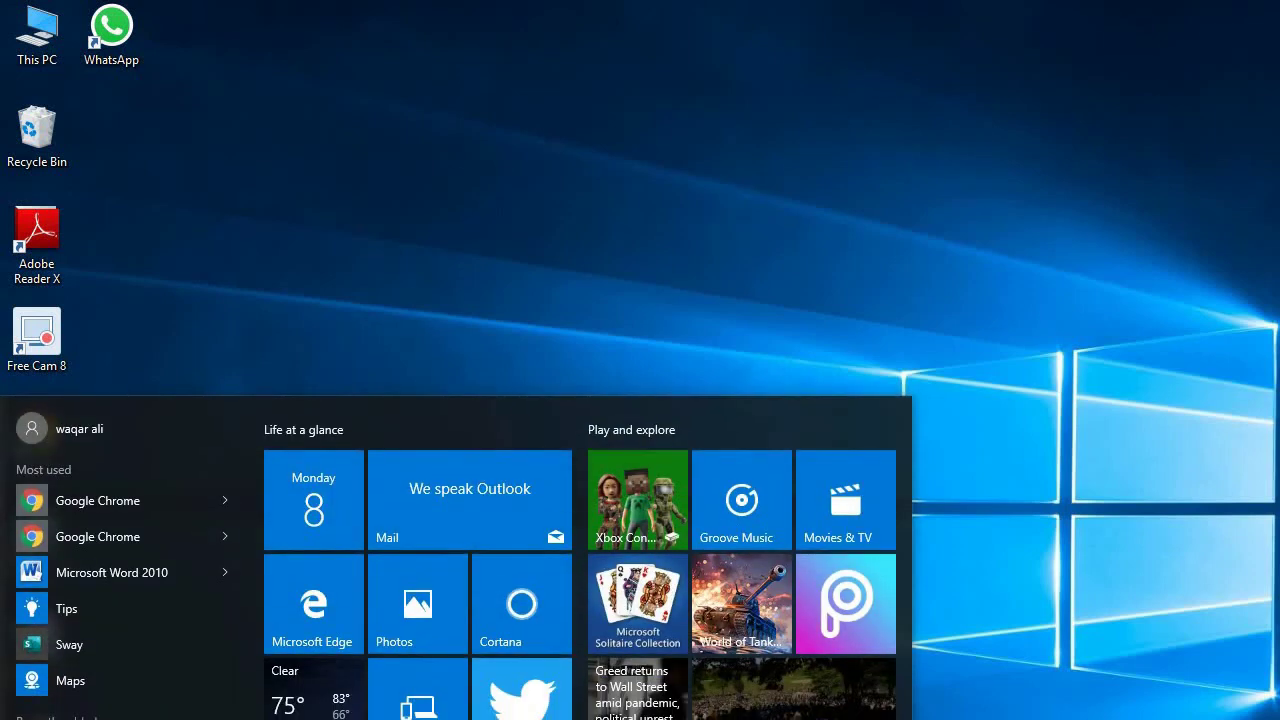
pyautogui.press('super+i')
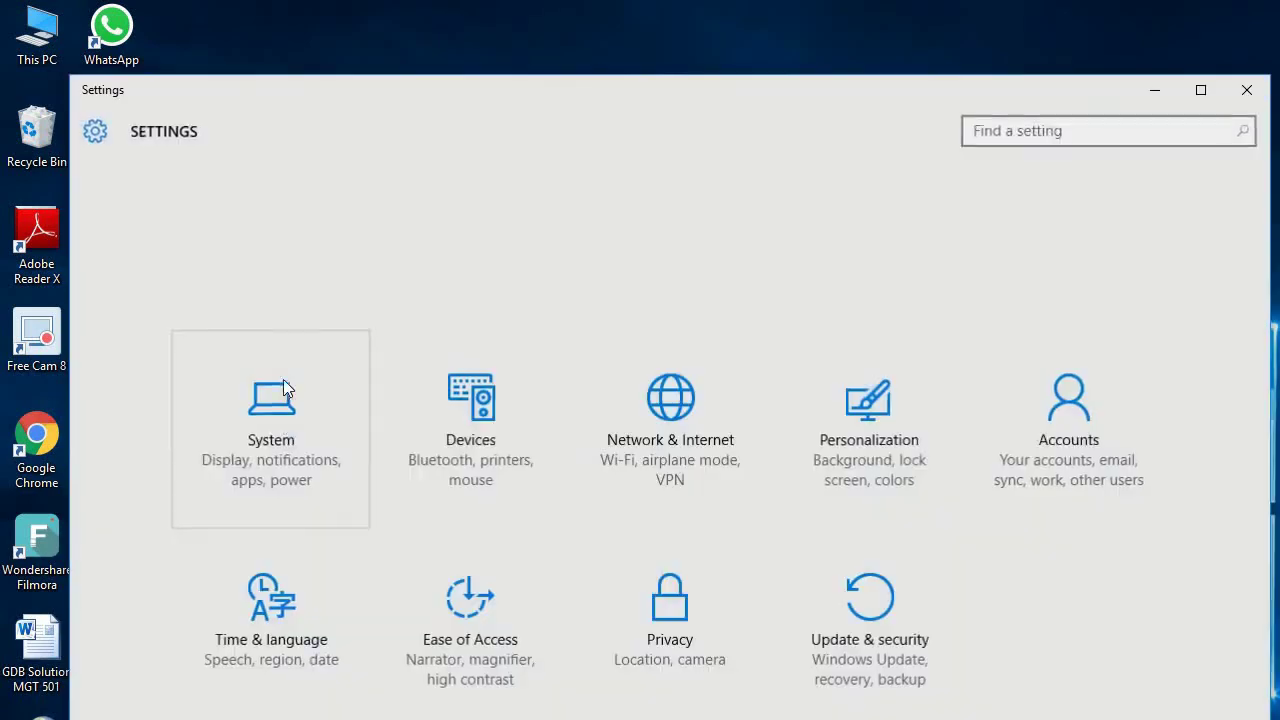
pyautogui.click(283, 418)
pyautogui.click(184, 462)
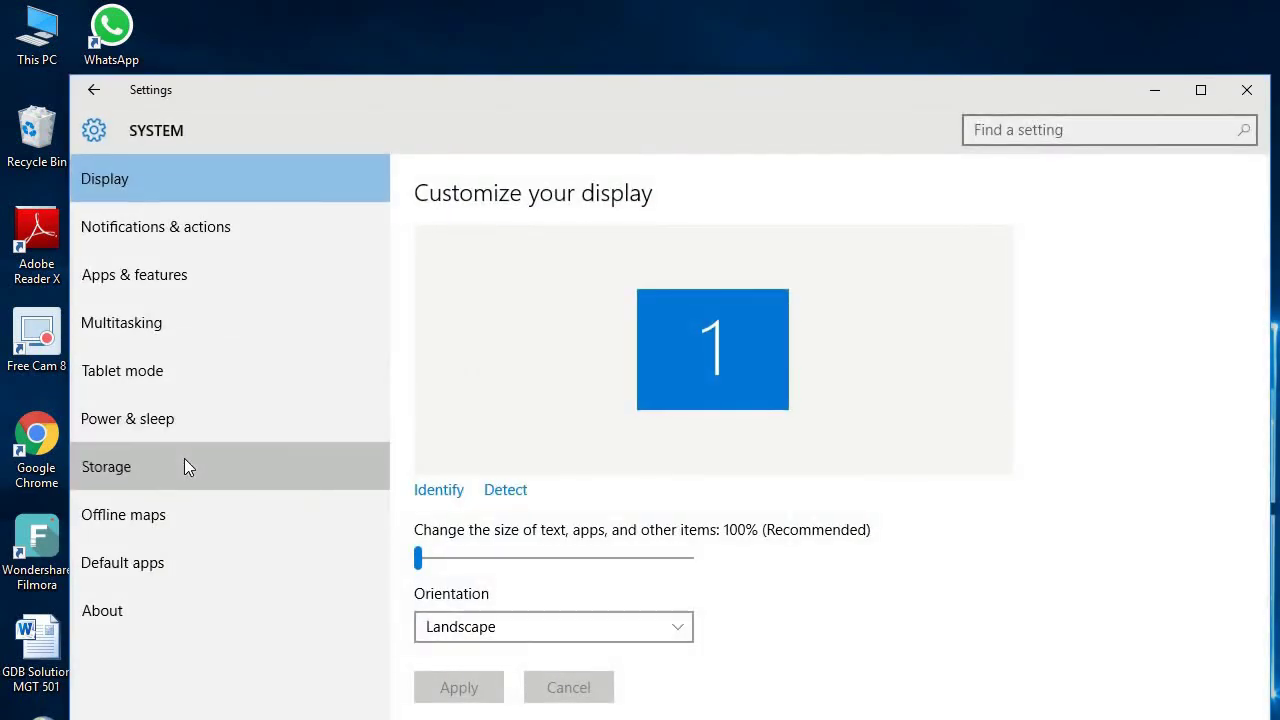
# Set the default save locations to Local Disk (D:) for new apps and This PC (C:) for new documents, and apply both.
pyautogui.scroll(-3, 830, 436)
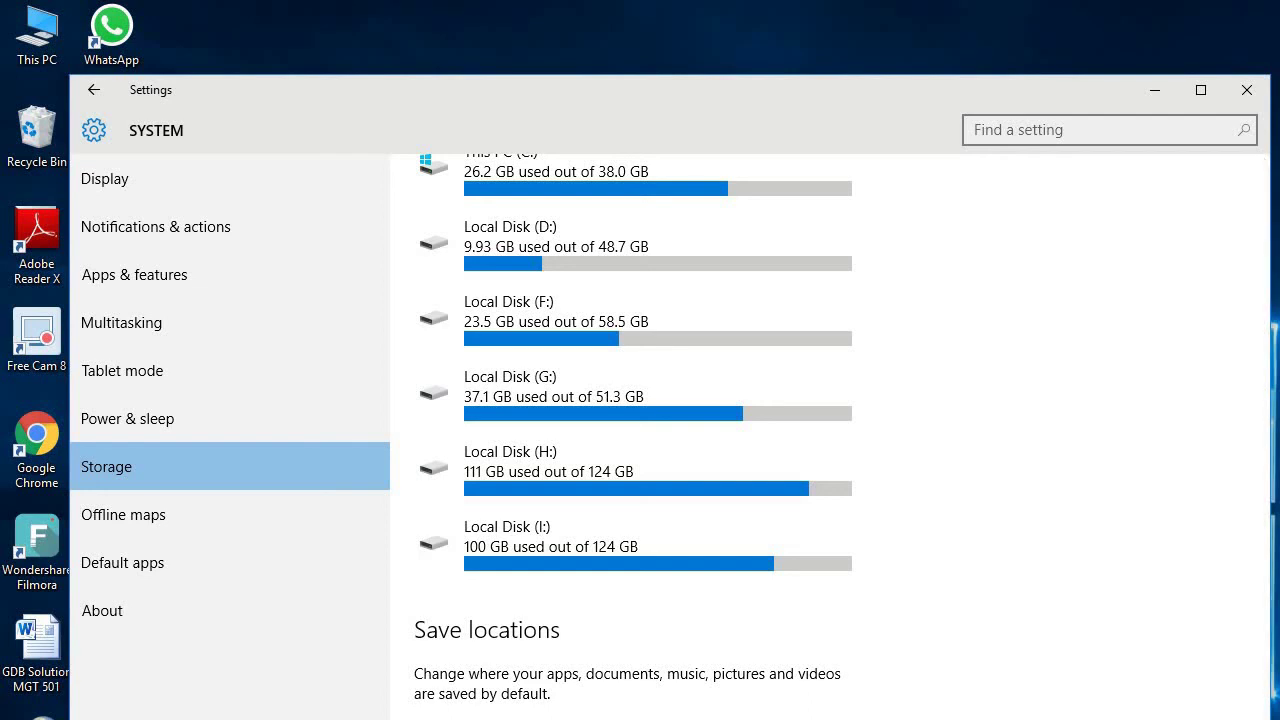
pyautogui.scroll(-2, 940, 571)
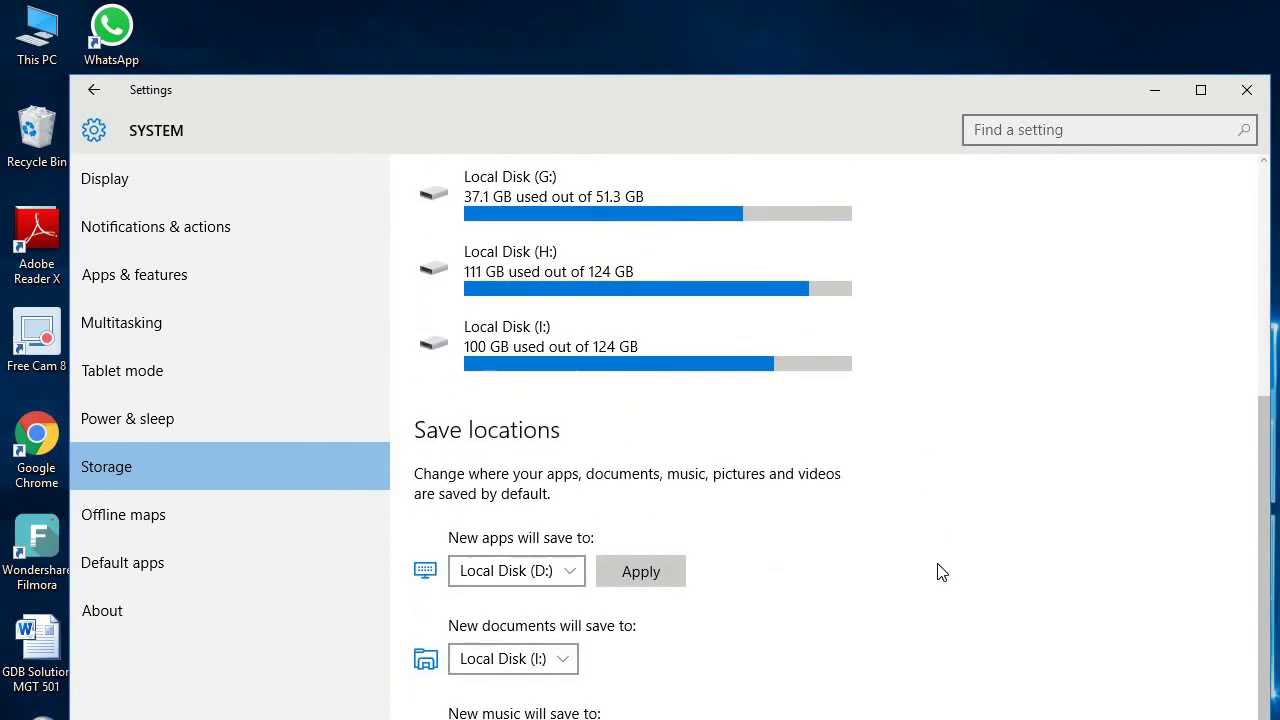
pyautogui.click(571, 665)
pyautogui.click(550, 536)
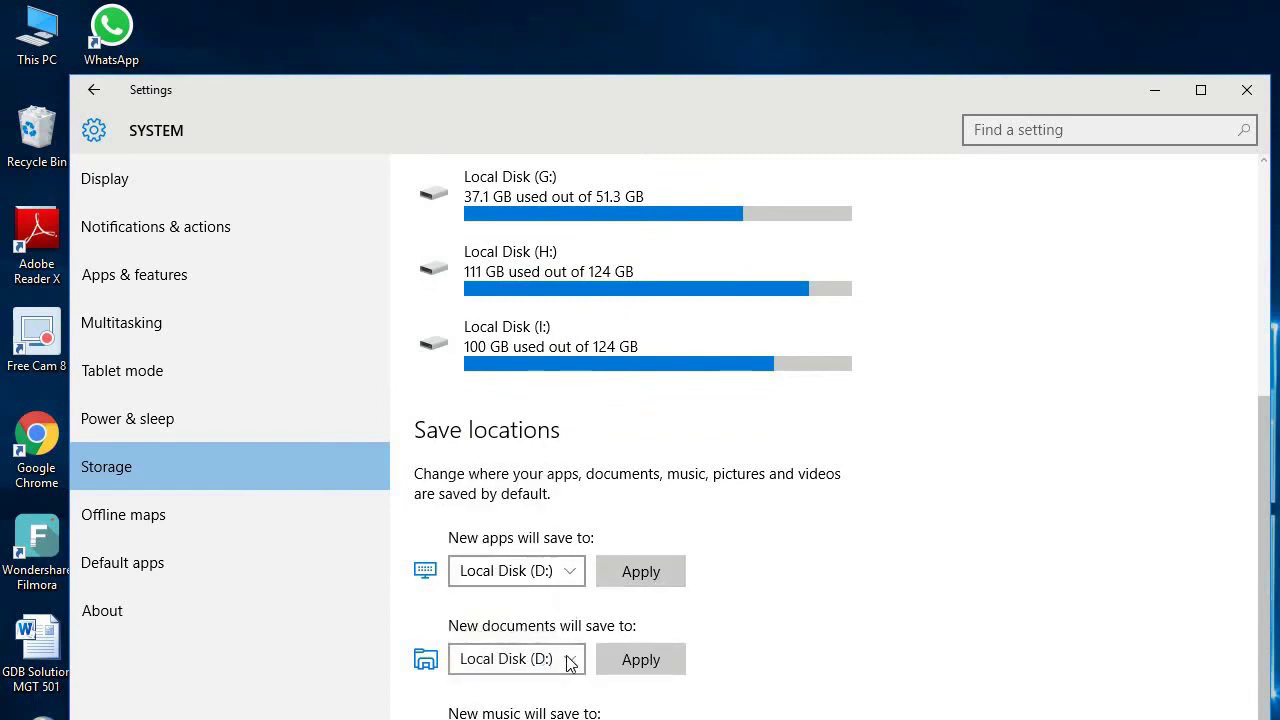
pyautogui.click(571, 658)
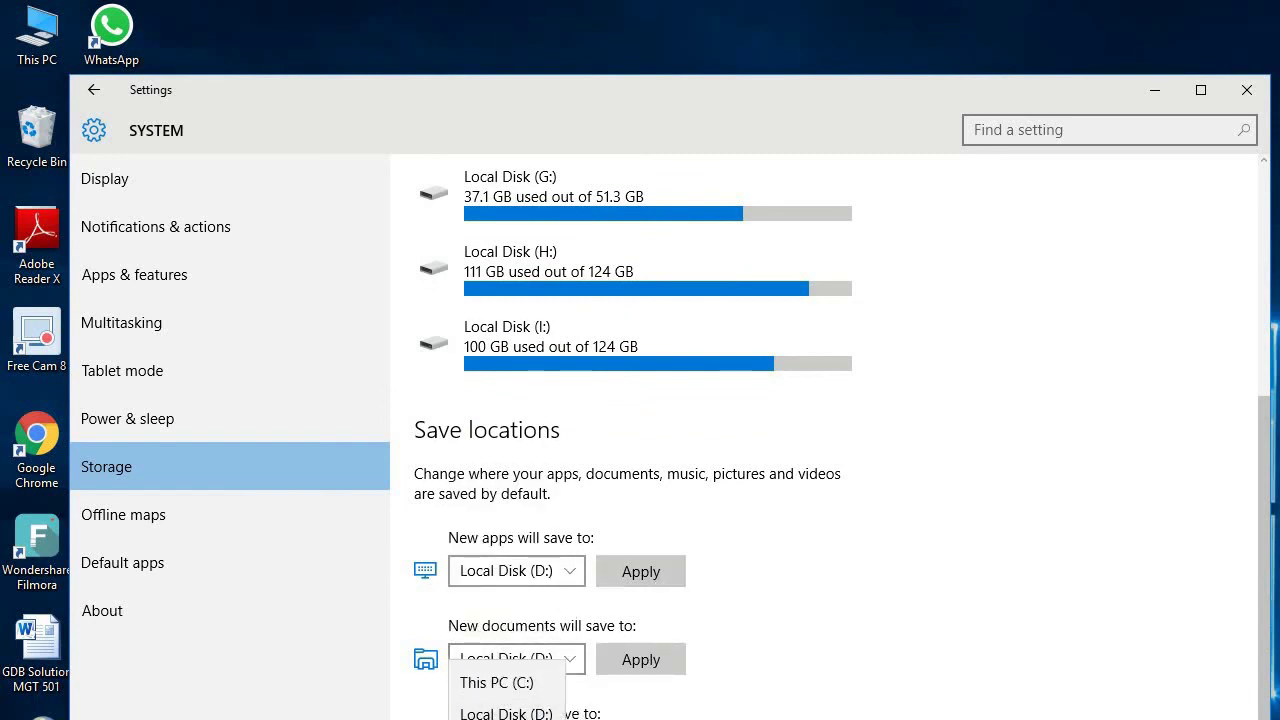
pyautogui.click(598, 650)
pyautogui.click(676, 576)
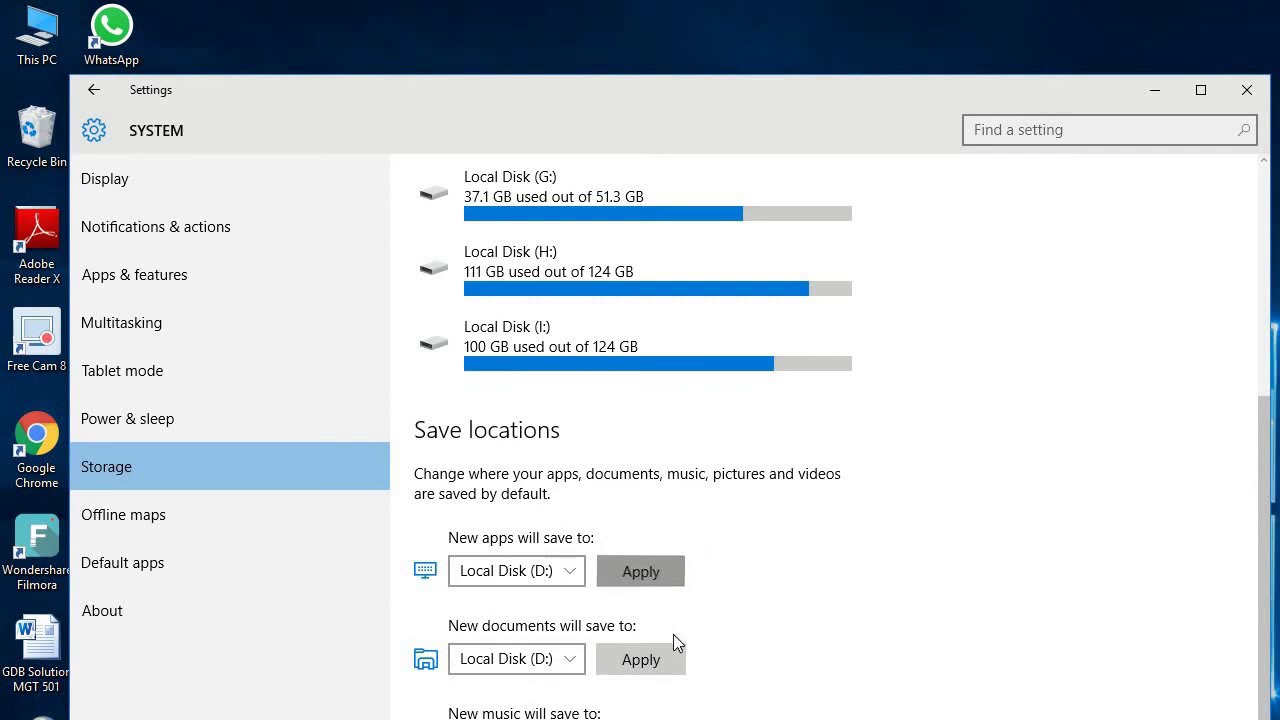
pyautogui.click(673, 658)
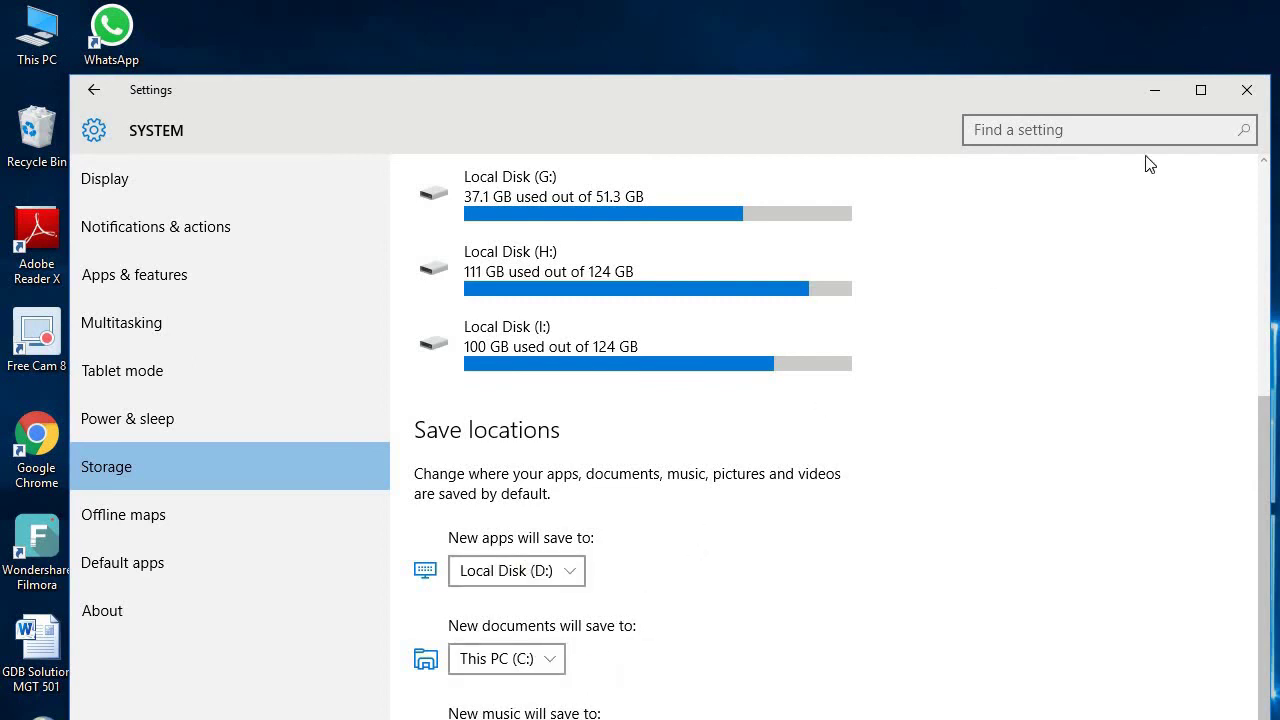
# Close the Settings window and refresh the desktop.
pyautogui.click(1246, 89)
pyautogui.rightClick(545, 192)
pyautogui.click(551, 252)
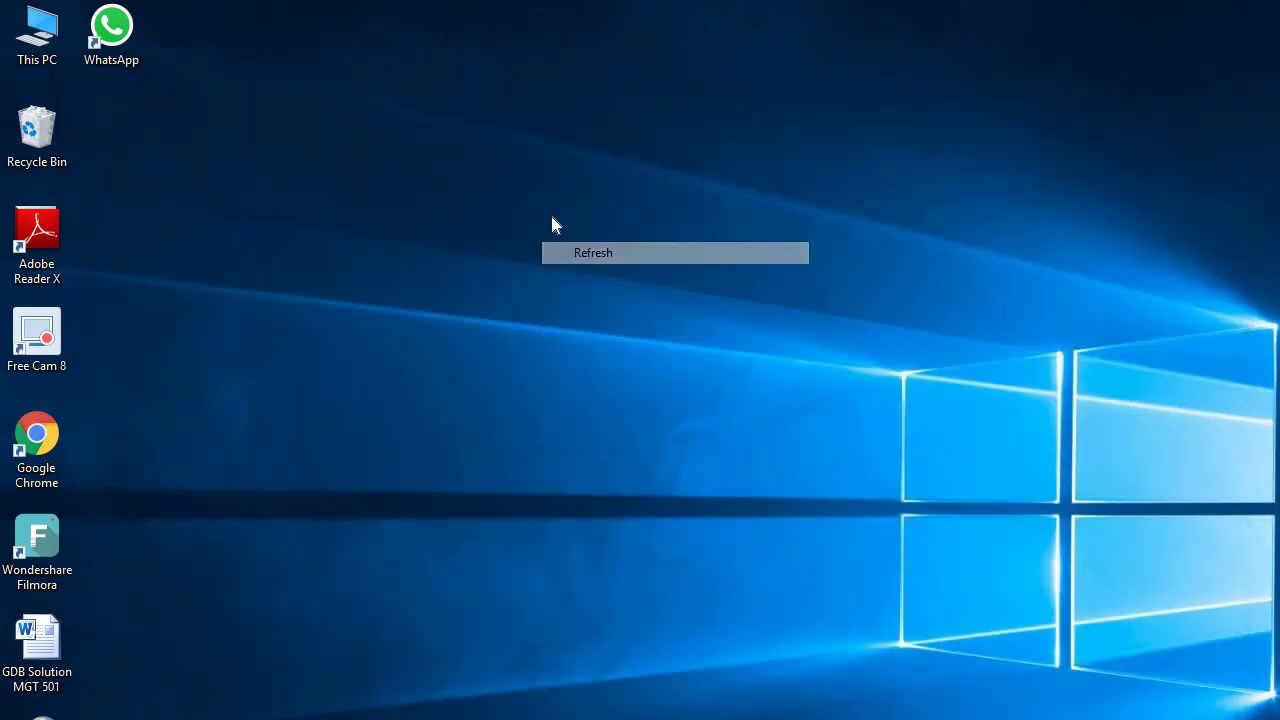